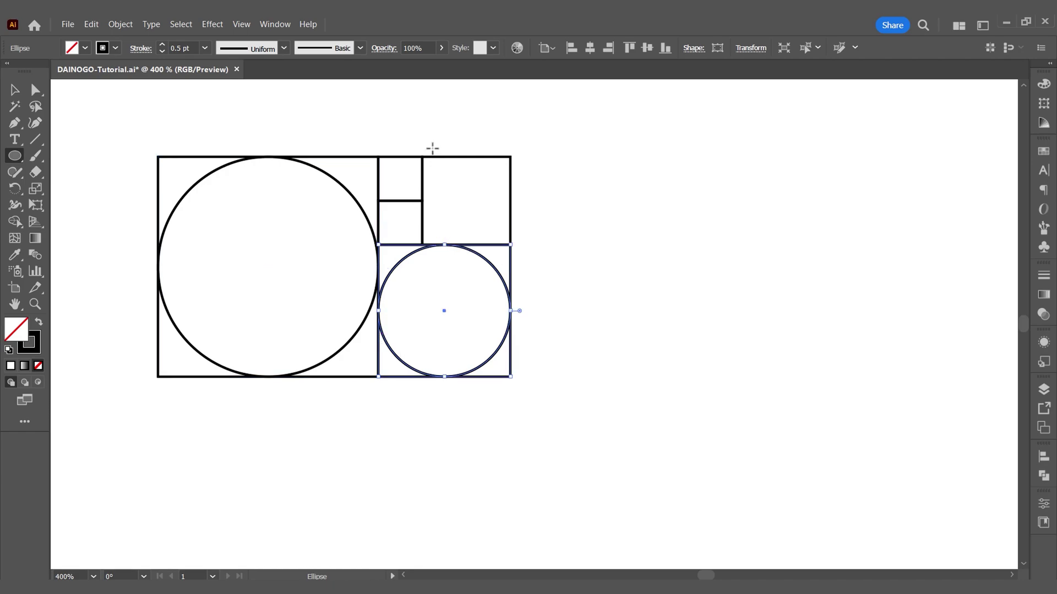
Inscribe circles in the upper-right square and the small square beside it, and scale the whole construction down proportionally
left_click_drag(466, 200, 512, 179)
left_click_drag(399, 178, 422, 170)
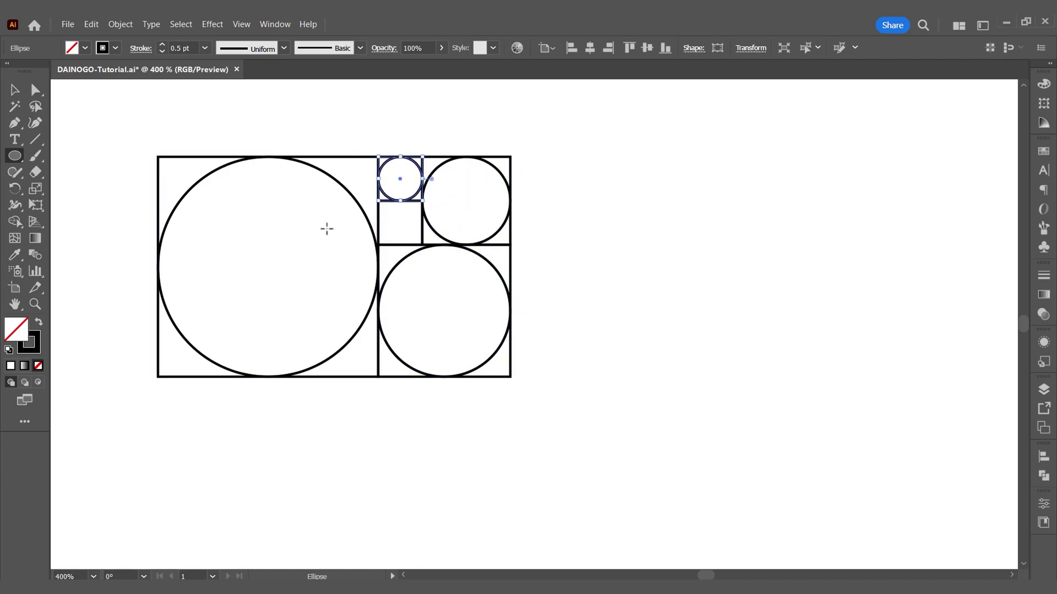
left_click(14, 91)
key("ctrl+a")
mouse_move(512, 267)
left_mouse_down()
mouse_move(431, 258)
mouse_move(287, 267)
left_mouse_up()
left_click(308, 259)
Place enlarged copies of the four circles to the right of the grid and align them concentrically
left_click(242, 260)
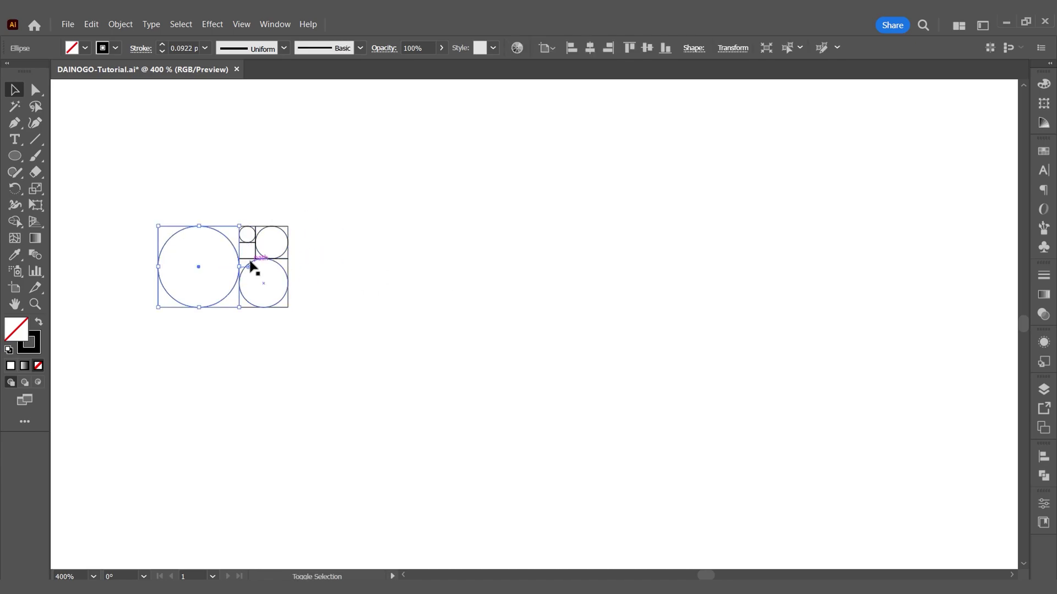
left_click(283, 271, "shift")
left_click(255, 248, "shift")
left_click(252, 241, "shift")
mouse_move(253, 240)
left_mouse_down()
mouse_move(616, 245)
mouse_move(509, 254)
mouse_move(535, 257)
mouse_move(514, 196)
mouse_move(521, 160)
left_mouse_up()
left_click(589, 52)
left_click(647, 48)
Group the original squares-and-circles construction and hide the group on Layer 1
left_click_drag(93, 178, 312, 351)
right_click(263, 259)
left_click(295, 390)
left_click(1043, 390)
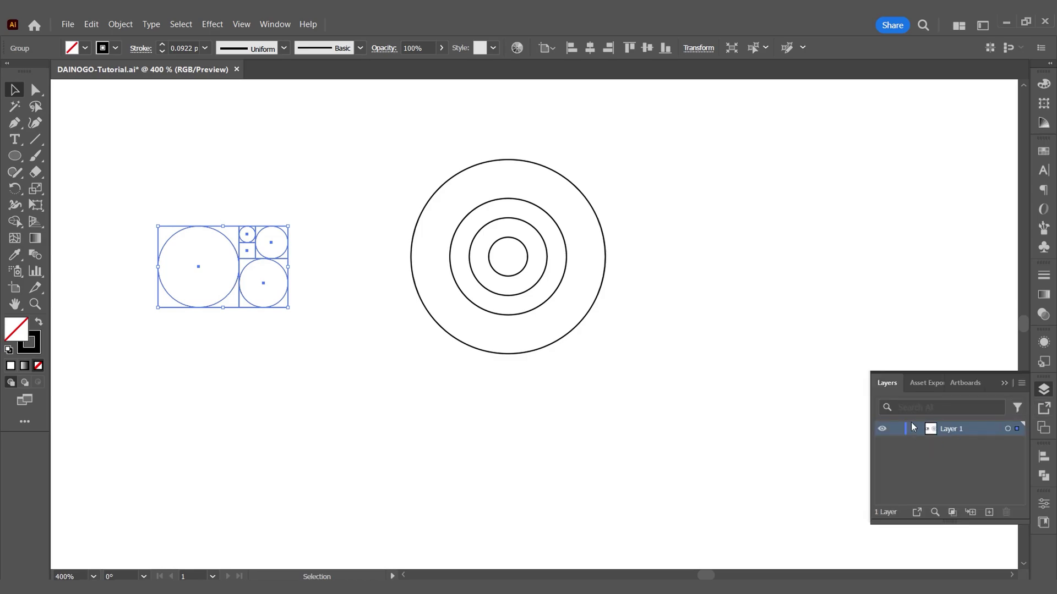
left_click(914, 428)
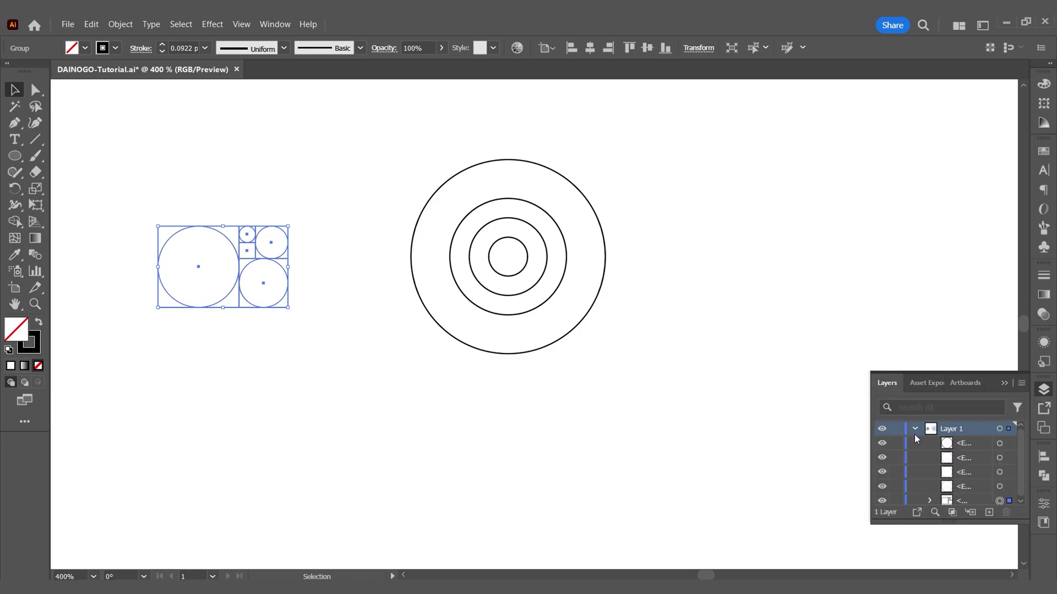
left_click(882, 499)
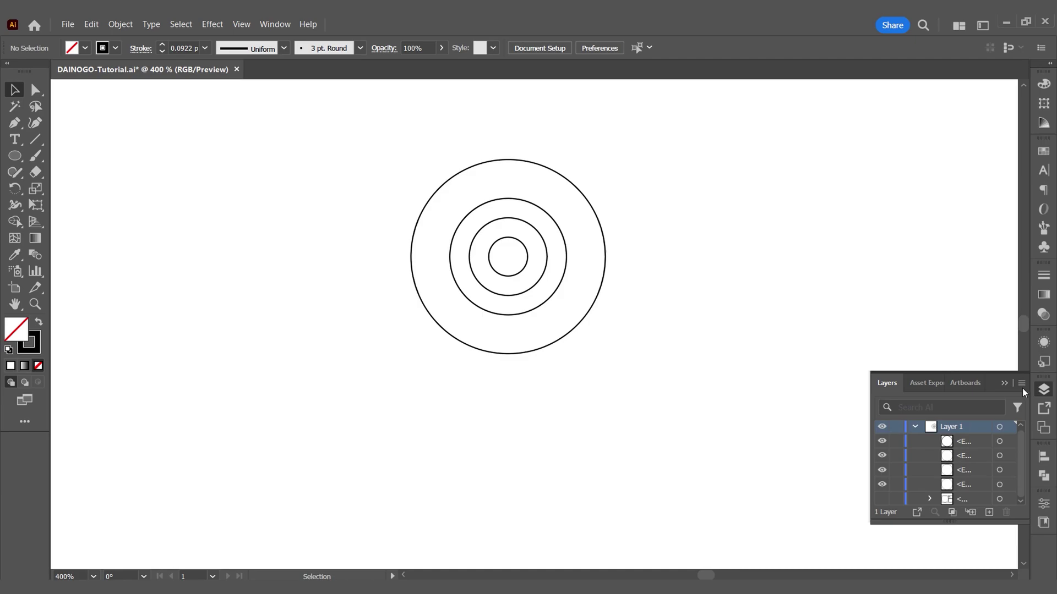
left_click(1004, 382)
Draw a 45° diagonal line centred on the concentric circles, running from upper left to lower right
mouse_move(636, 341)
left_mouse_down()
mouse_move(477, 234)
mouse_move(617, 318)
left_mouse_up()
left_click(709, 285)
key("backslash")
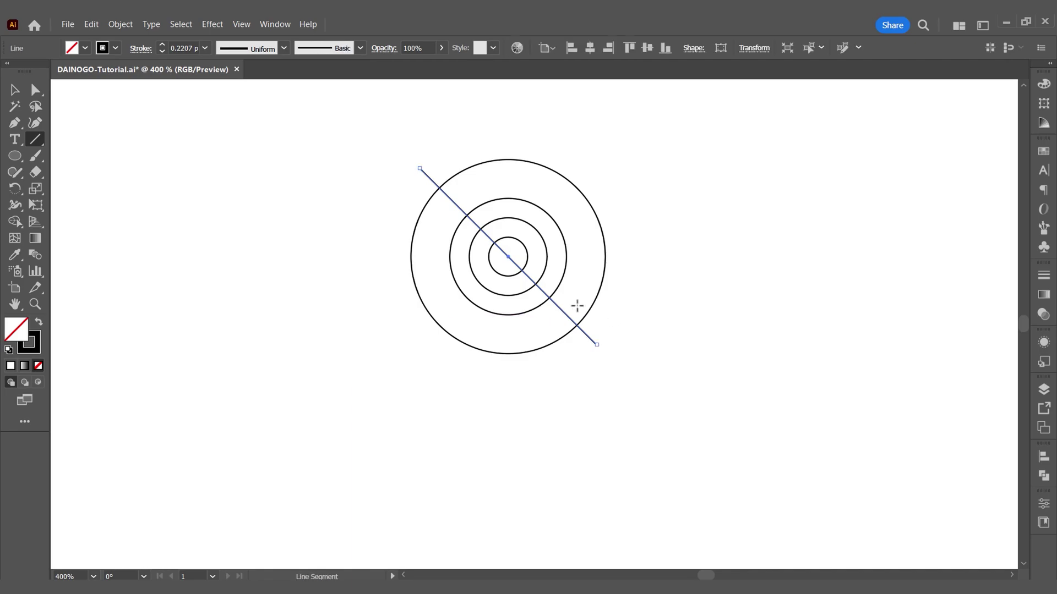
Reflect a copy of the diagonal line across the vertical axis through the circles' centre
key("o")
left_click(508, 256, "alt")
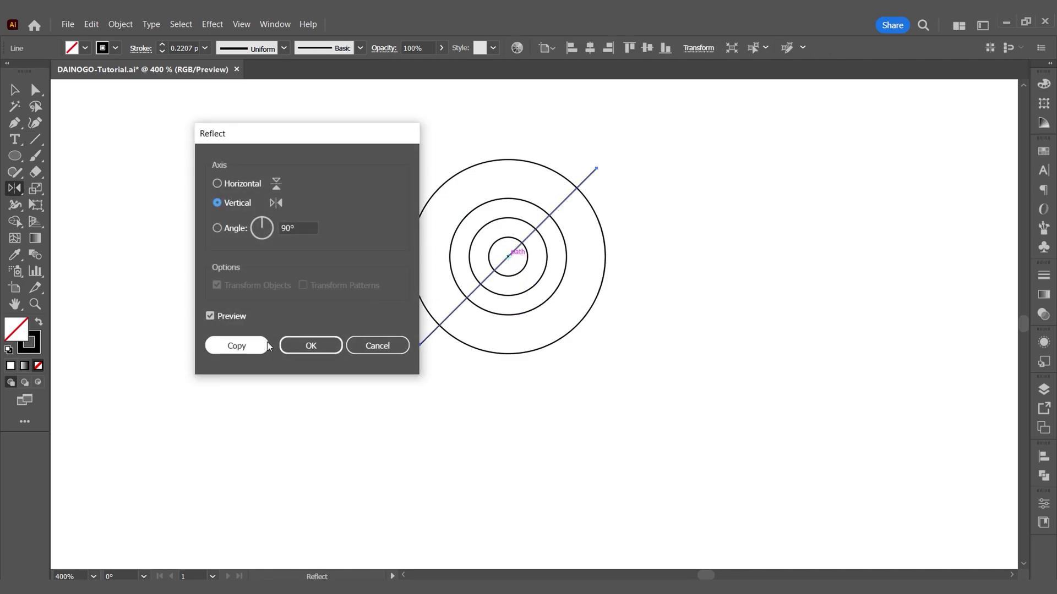
left_click(267, 344)
key("ctrl+shift+a")
key("v")
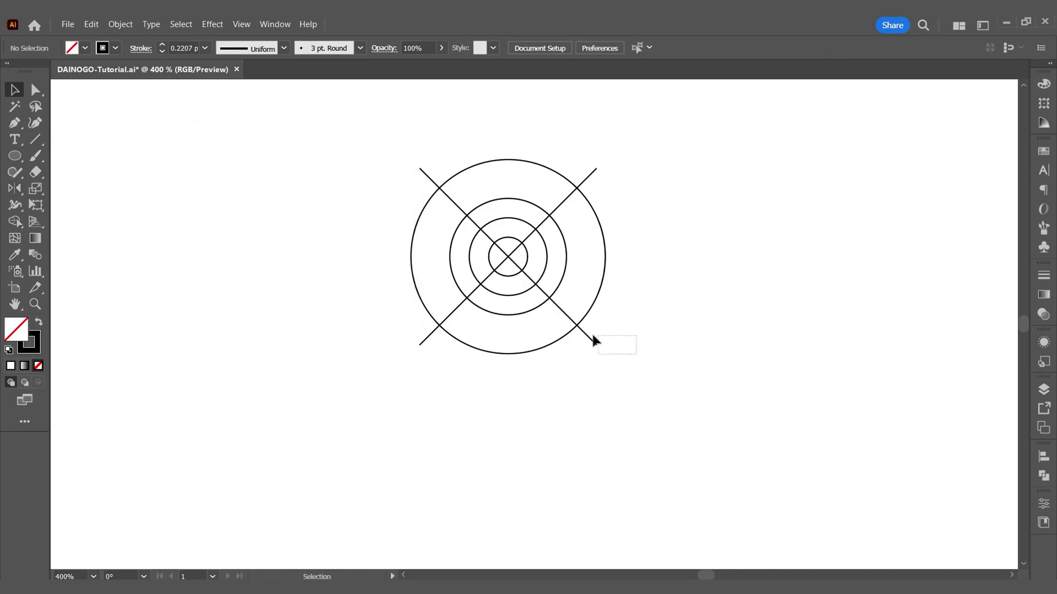
Change the stroke colour of both diagonal lines to orange-red
left_click(596, 341)
left_click(407, 336, "shift")
left_click(115, 48)
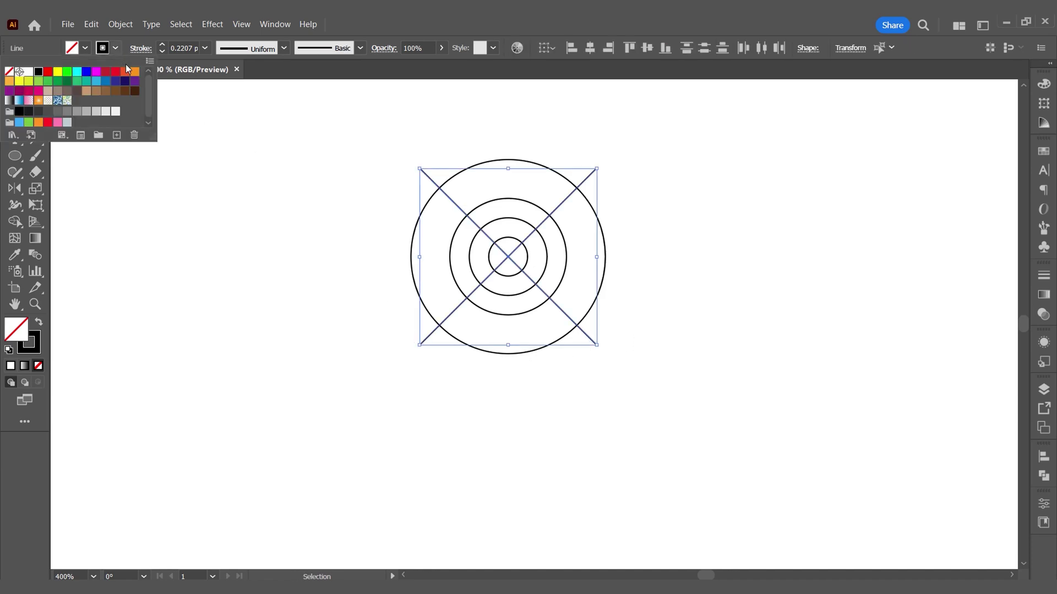
left_click(125, 71)
left_click(602, 147)
Duplicate the second-smallest circle horizontally so the copy's right edge touches the right edge of the largest circle
left_click(617, 153)
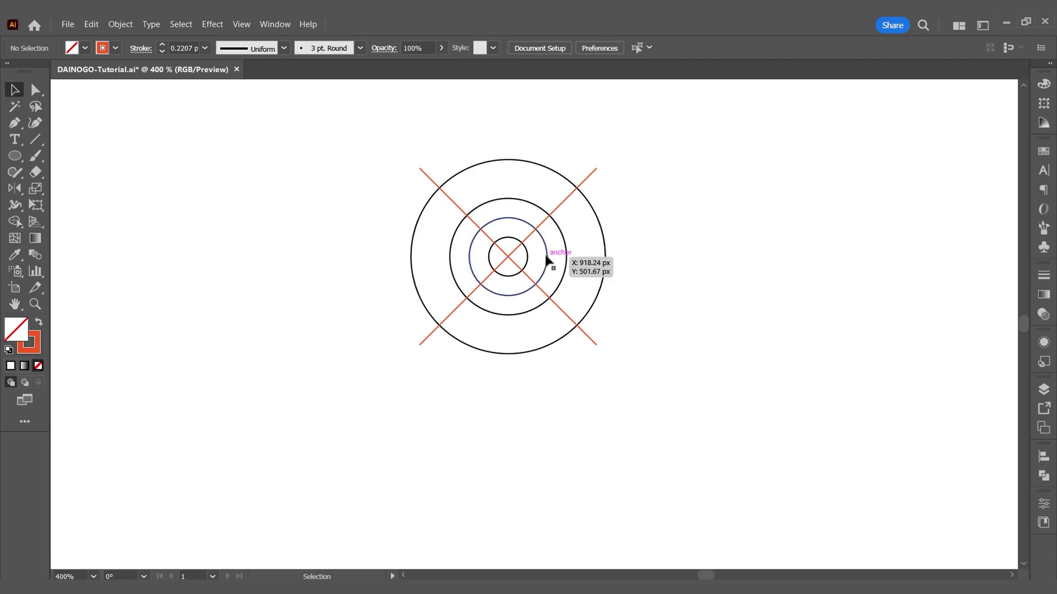
left_click_drag(547, 258, 608, 267)
left_click(288, 221)
Draw a vertical line tangent to the smallest circle's right edge and match its stroke to the orange-red diagonals
left_click(28, 143)
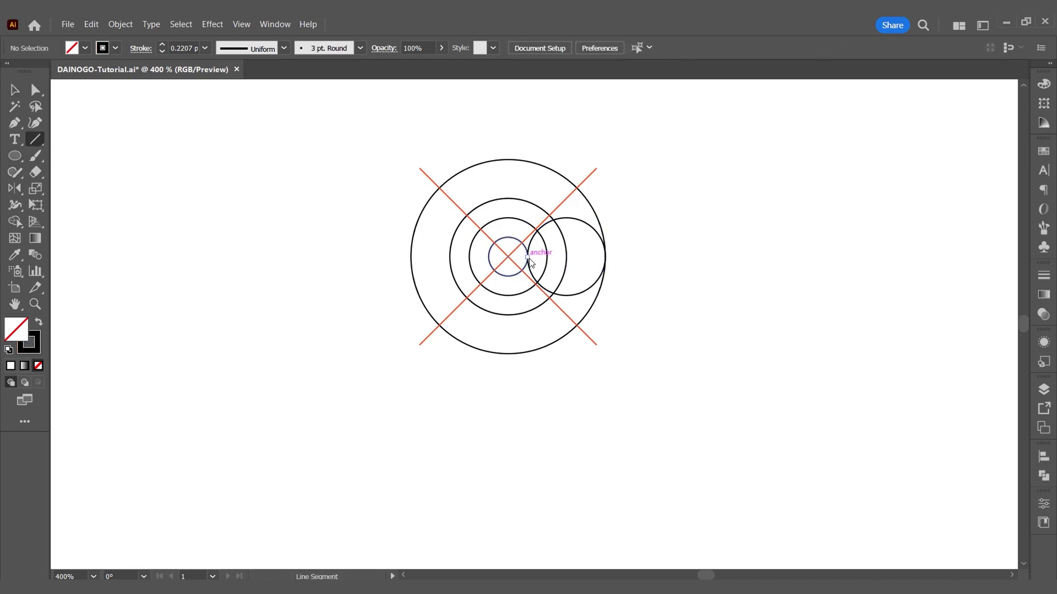
left_click_drag(528, 256, 547, 378)
key("i")
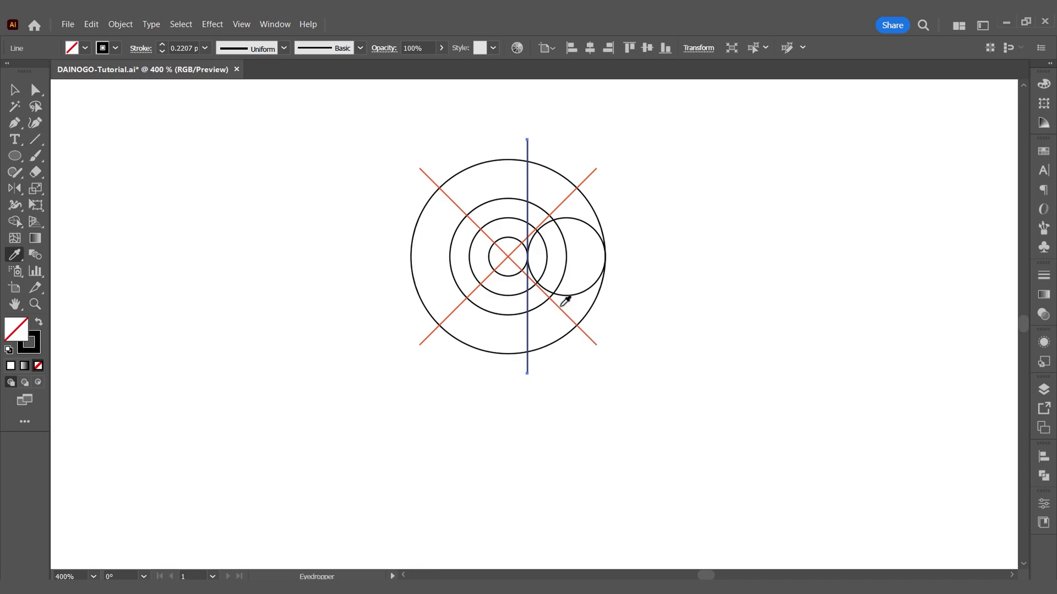
left_click(561, 302)
left_click(14, 89)
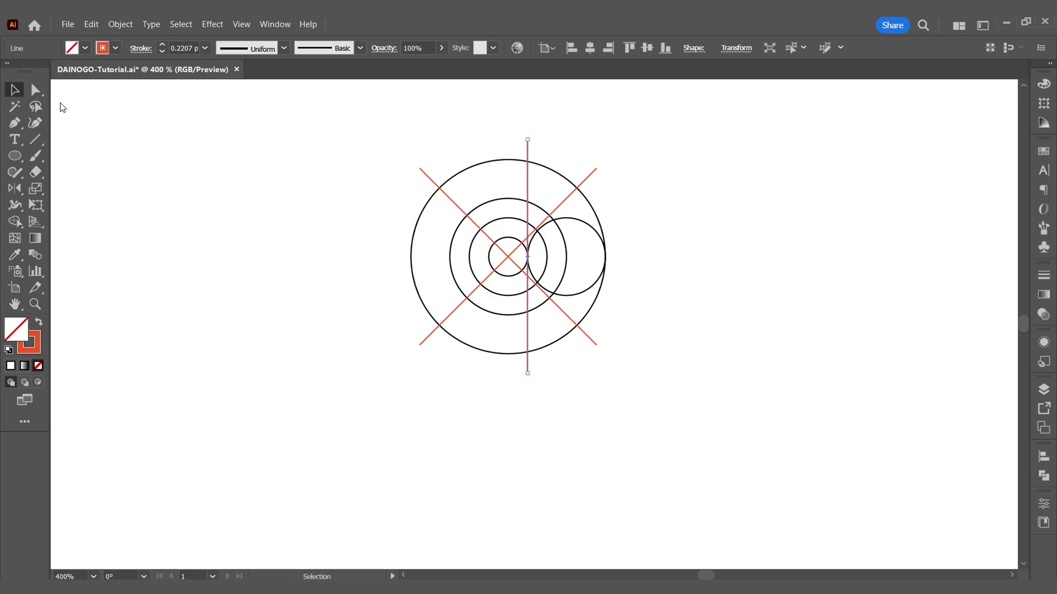
left_click(291, 162)
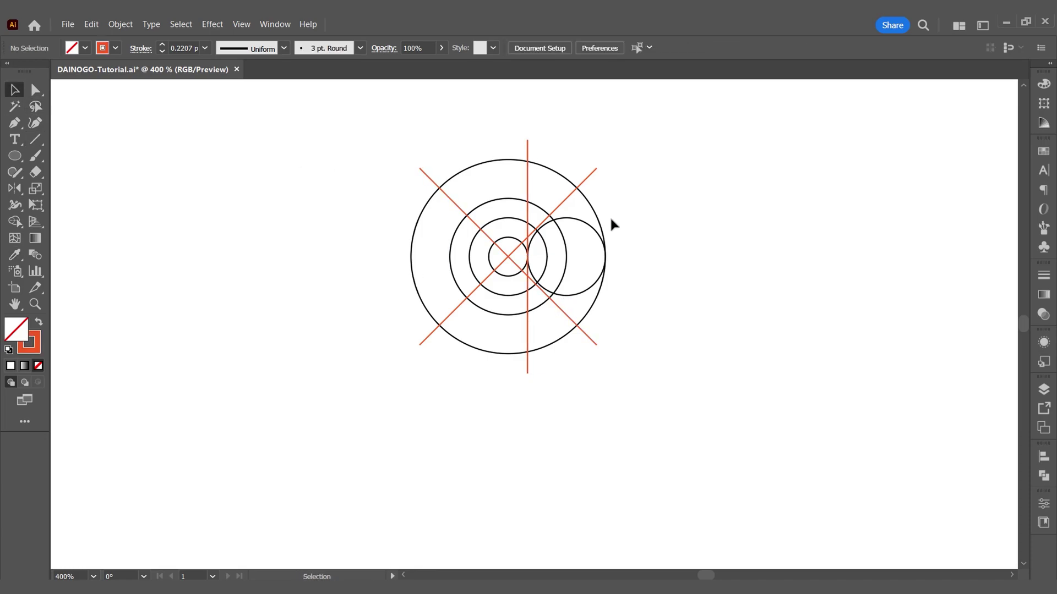
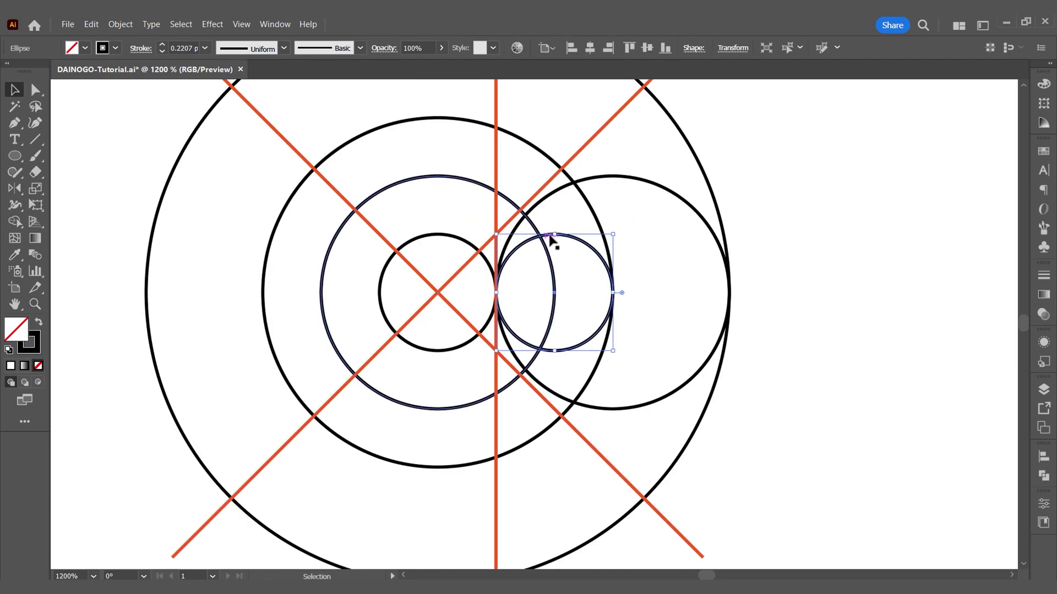
Move the small circle copy straight up until it touches the rising diagonal while staying tangent to the vertical line
left_click_drag(571, 231, 564, 206)
left_click(569, 238)
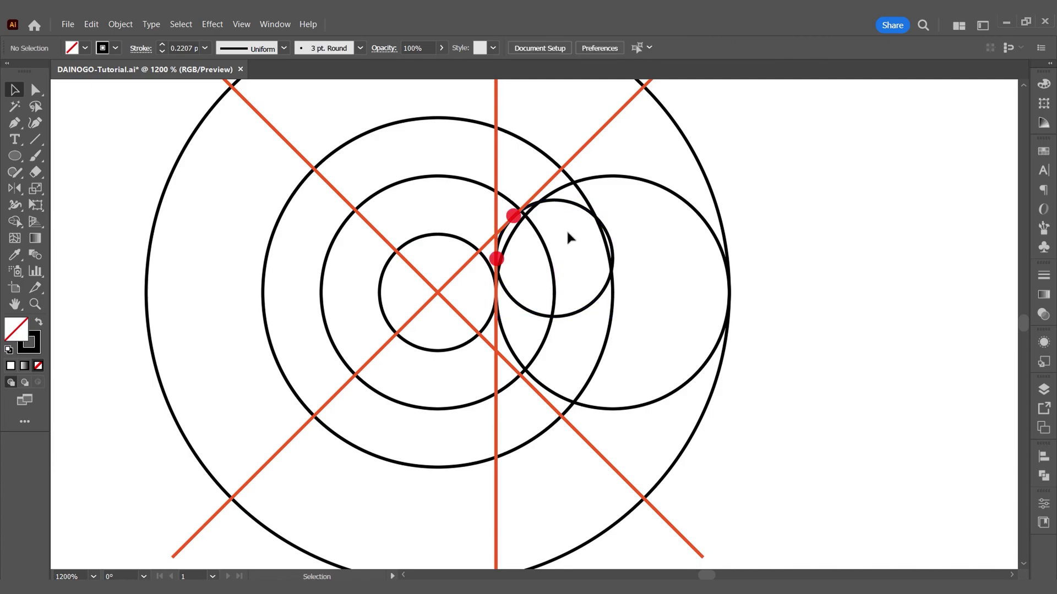
scroll(517, 242, "down", 2)
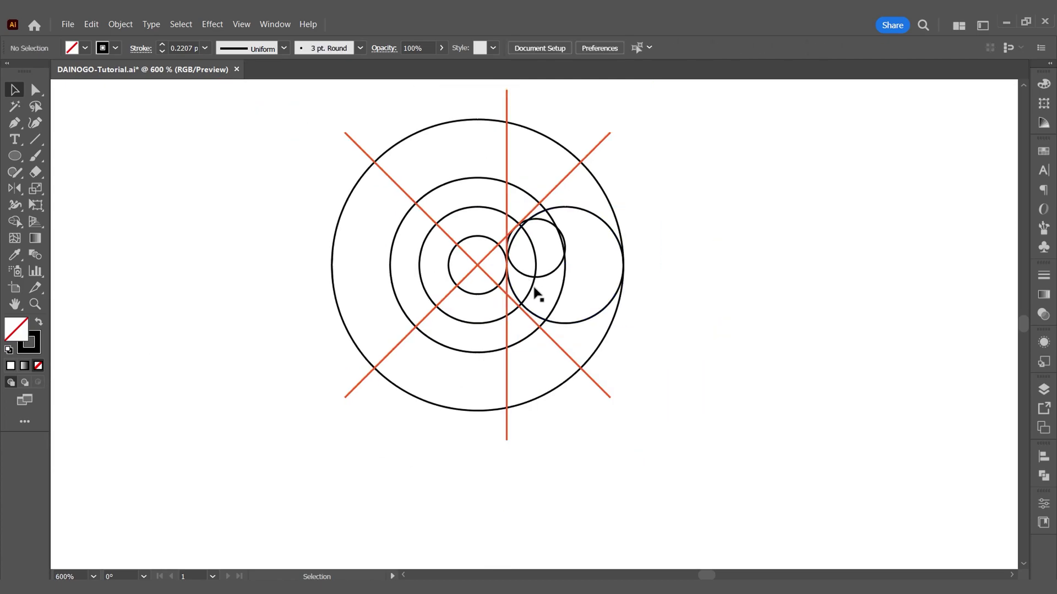
Duplicate the second-largest circle by -6.32 px in both directions along the diagonal, tangent inside the largest circle's upper-left edge
left_click_drag(556, 307, 518, 265)
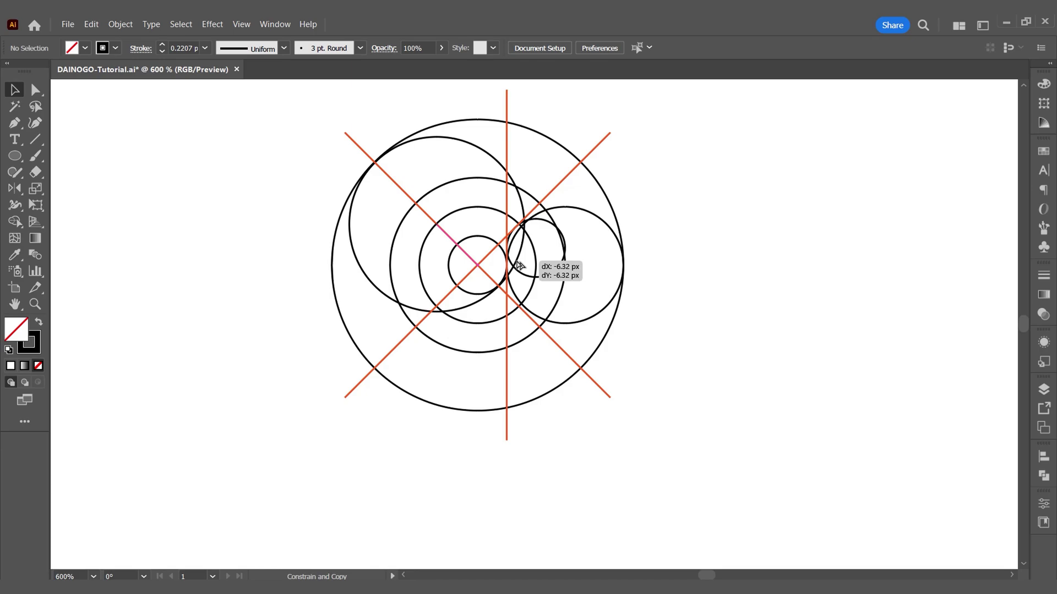
left_click_drag(519, 266, 519, 266)
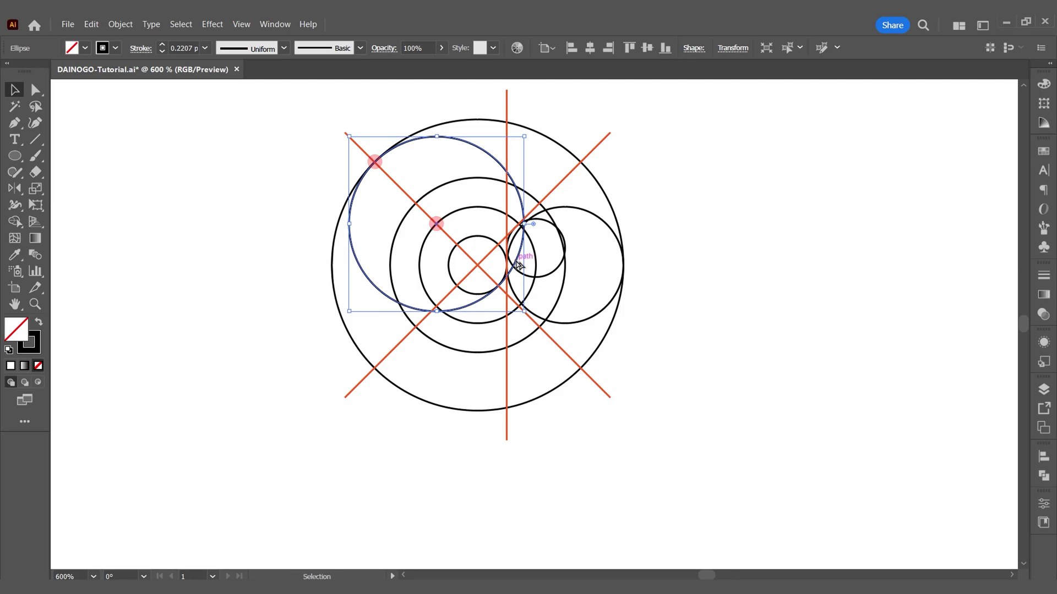
key("ctrl+shift+a")
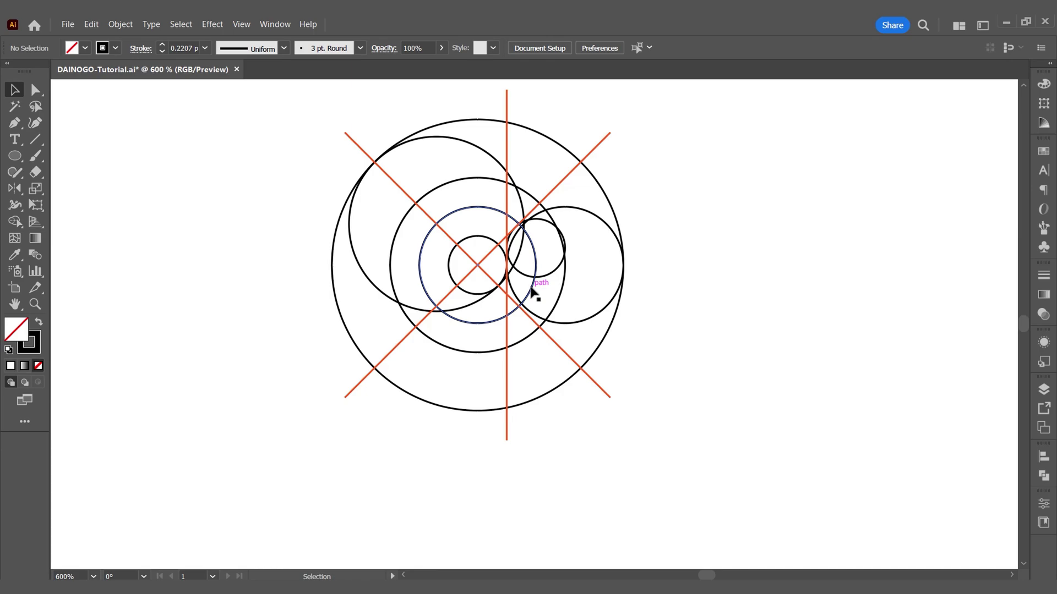
Place a copy of the second-smallest circle above, centred on the vertical line, and delete the copy touching the largest circle's right edge
mouse_move(533, 292)
left_mouse_down()
mouse_move(567, 294)
mouse_move(552, 247)
left_mouse_up()
left_click(559, 274)
left_click(555, 322)
key("Delete")
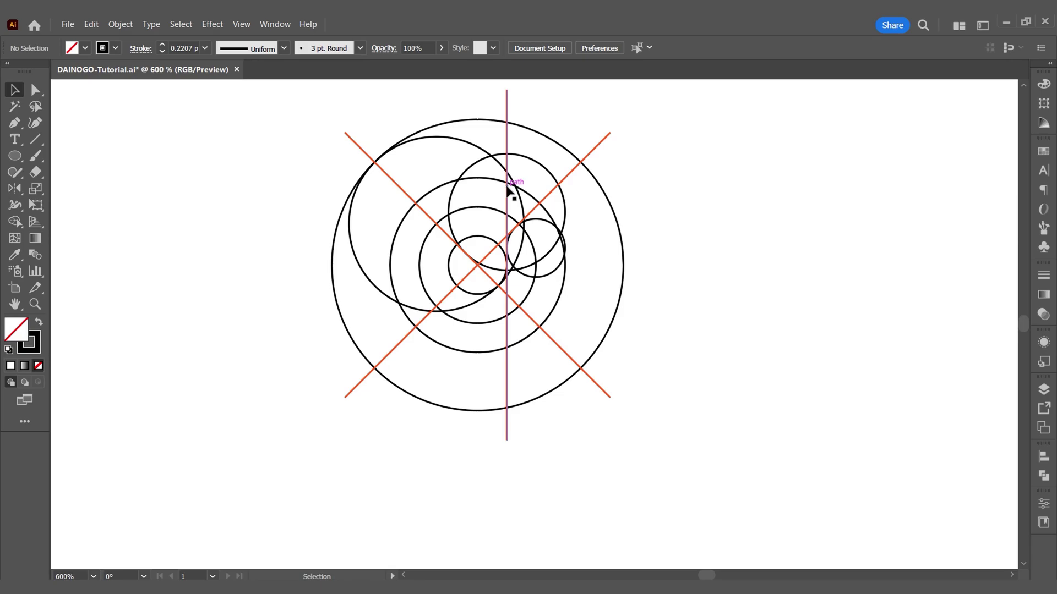
Duplicate the vertical line to its left so the copy passes through the upper intersection of the two offset upper circles
left_click_drag(507, 189, 491, 212)
scroll(491, 148, "up", 4)
scroll(499, 185, "down", 3)
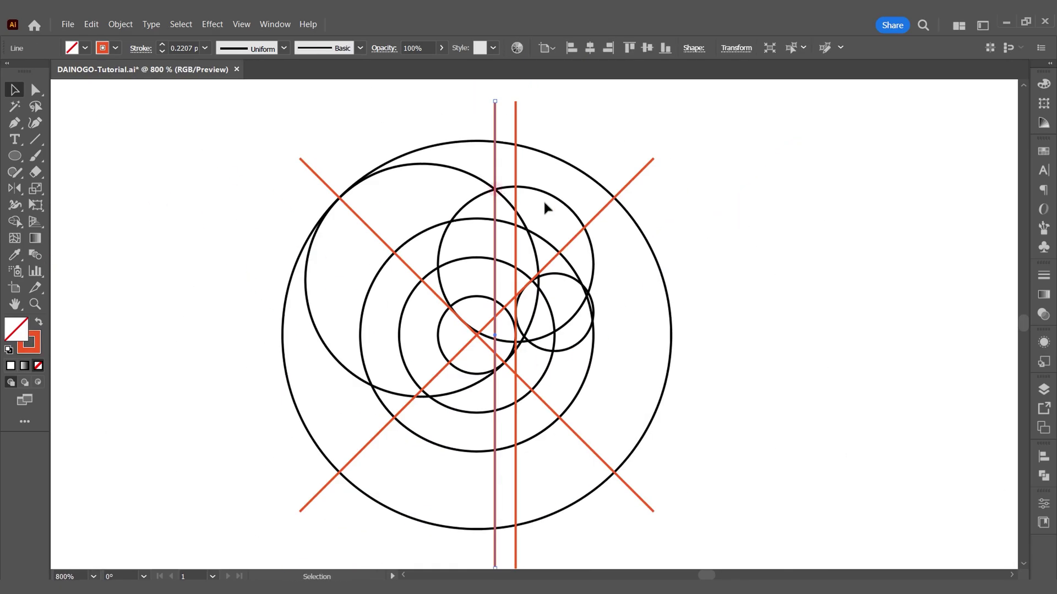
left_click(544, 203)
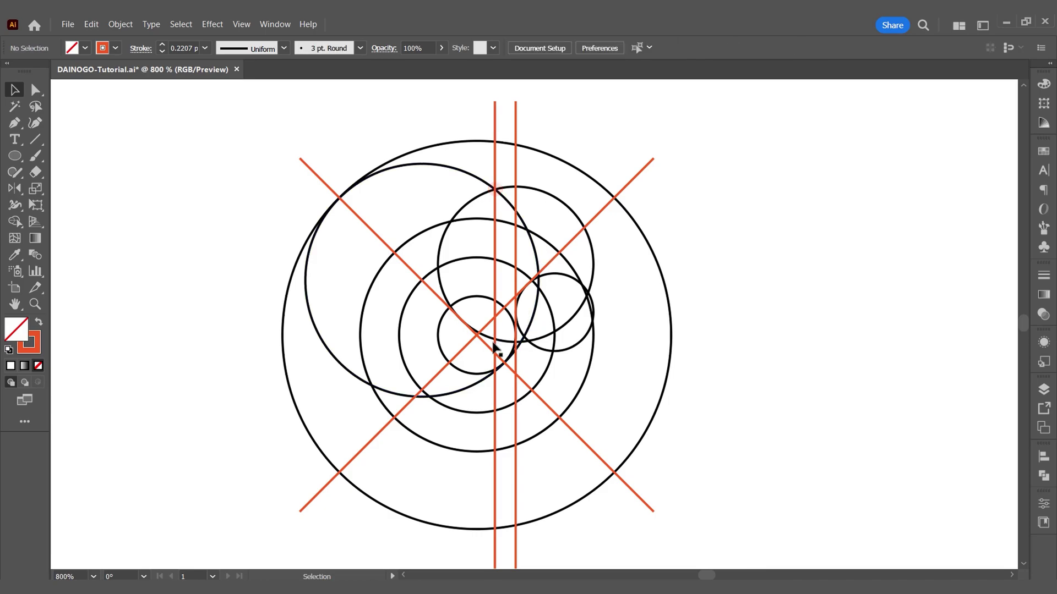
scroll(490, 349, "down", 1)
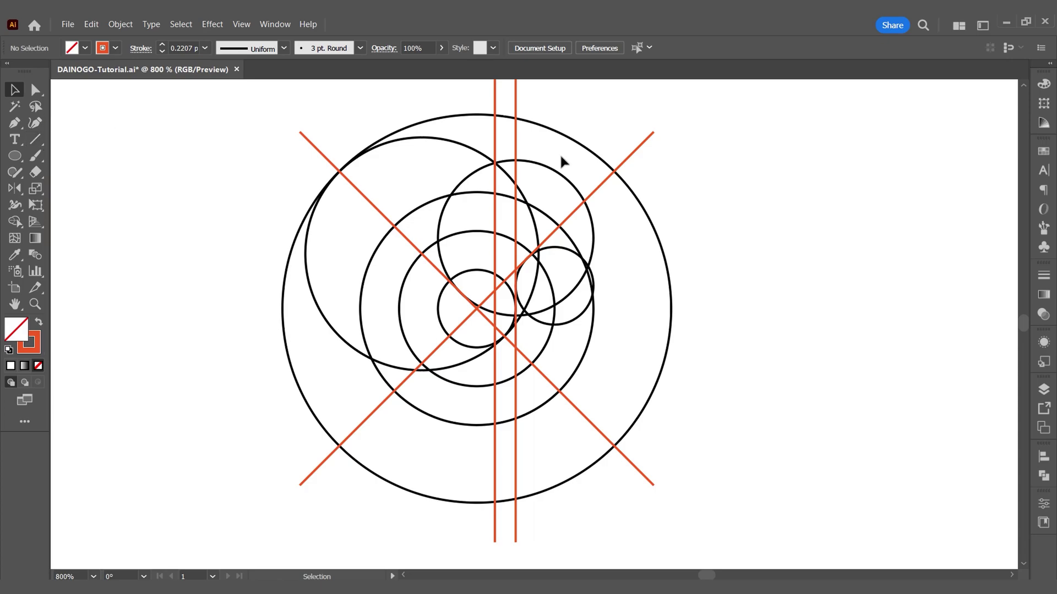
Add a horizontal guide through the circles' centre and duplicate the falling diagonal so it crosses the smallest circle's left edge
key("ctrl+r")
left_click_drag(385, 84, 459, 334)
left_click(332, 179)
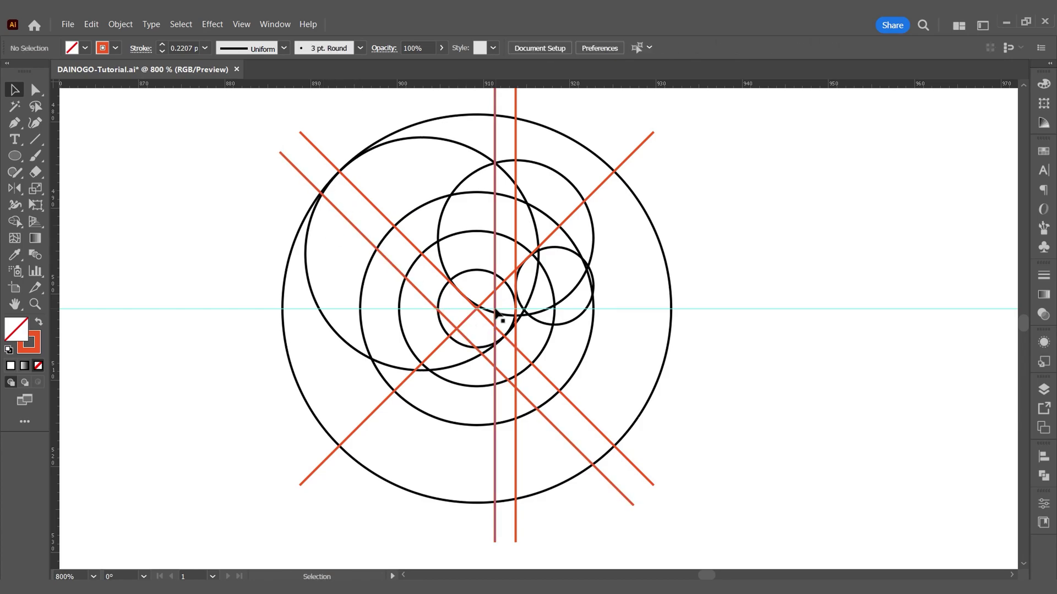
Duplicate the vertical line so the copy is tangent to the smallest circle's left edge
scroll(494, 342, "up", 1)
left_click(572, 254)
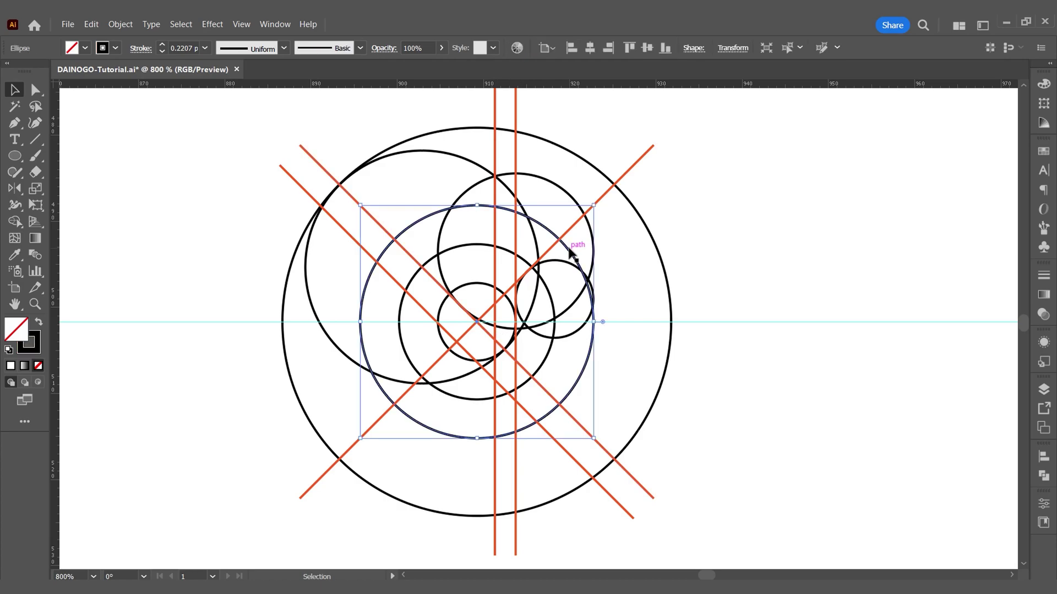
mouse_move(515, 275)
left_mouse_down()
mouse_move(438, 286)
mouse_move(436, 321)
left_mouse_up()
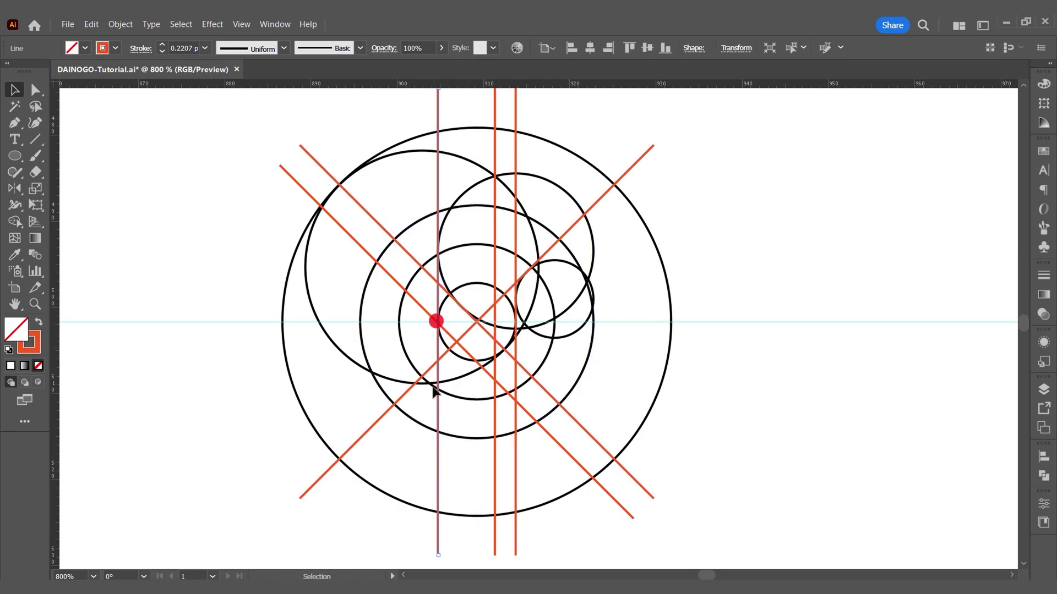
left_click(440, 413)
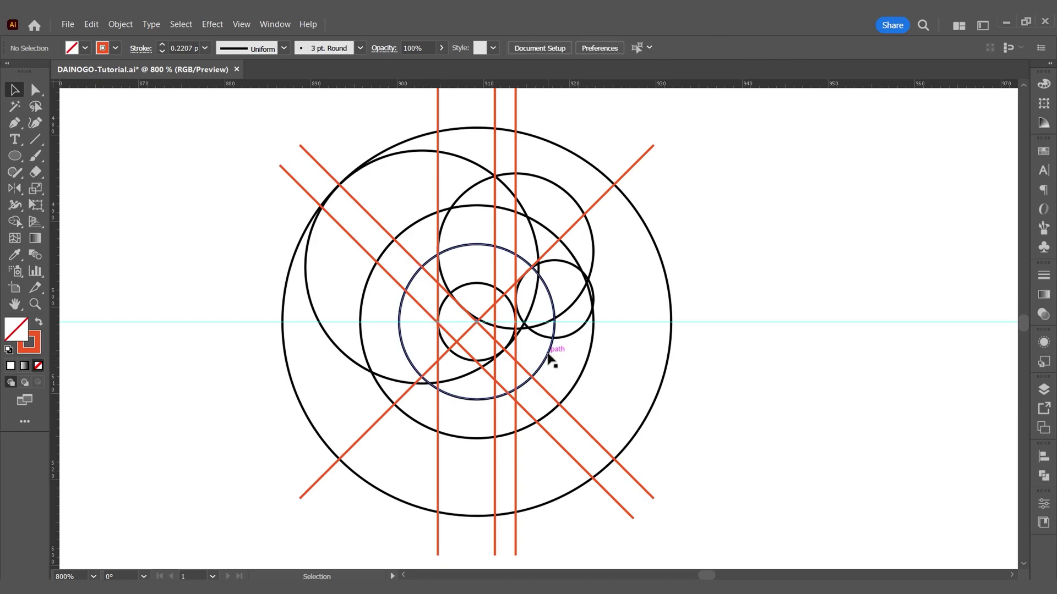
Duplicate the second-smallest circle twice, one copy inside the second-largest circle's lower-right edge and one directly to its right
left_click_drag(547, 359, 735, 357)
left_click(593, 388)
scroll(606, 331, "up", 2)
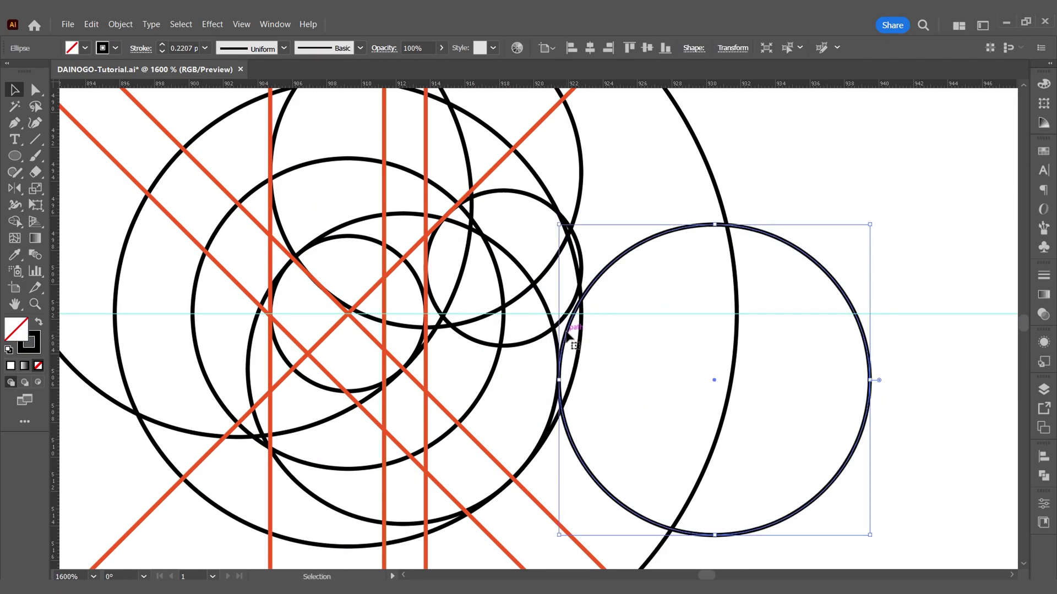
Move the far-right circle copy up until it is tangent to both the small offset circle and the neighbouring copy
left_click_drag(568, 333, 570, 322)
scroll(569, 319, "up", 2)
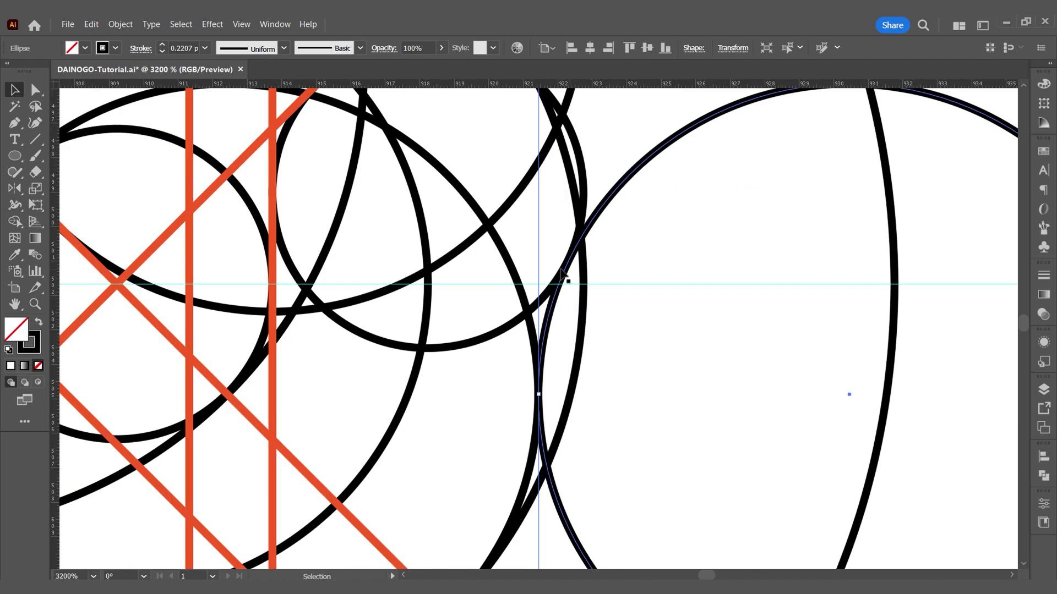
scroll(526, 250, "up", 3)
left_click_drag(665, 258, 665, 260)
scroll(661, 264, "down", 5)
left_click(676, 273)
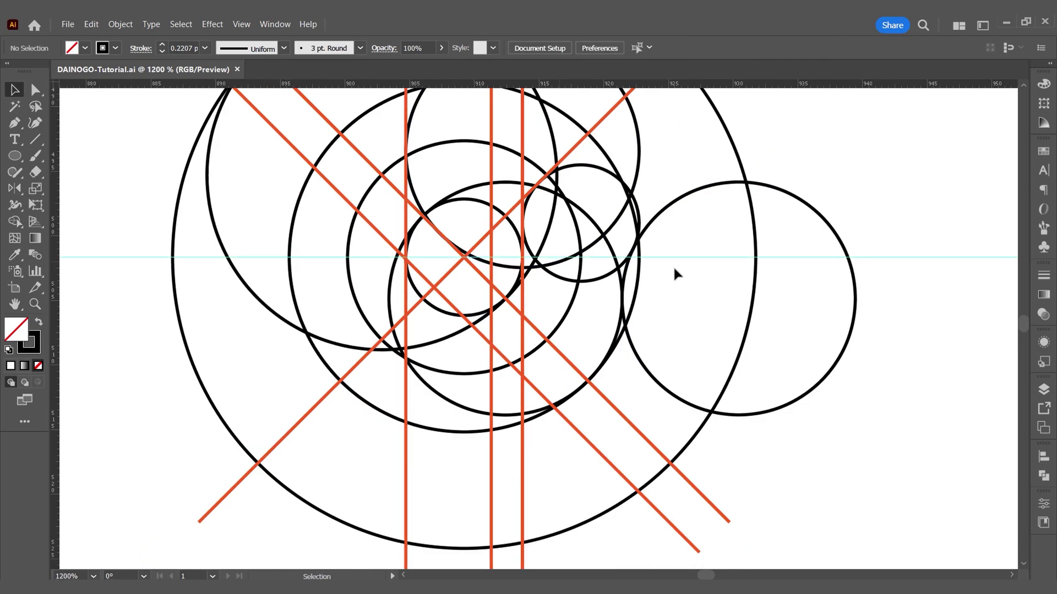
scroll(676, 273, "down", 1)
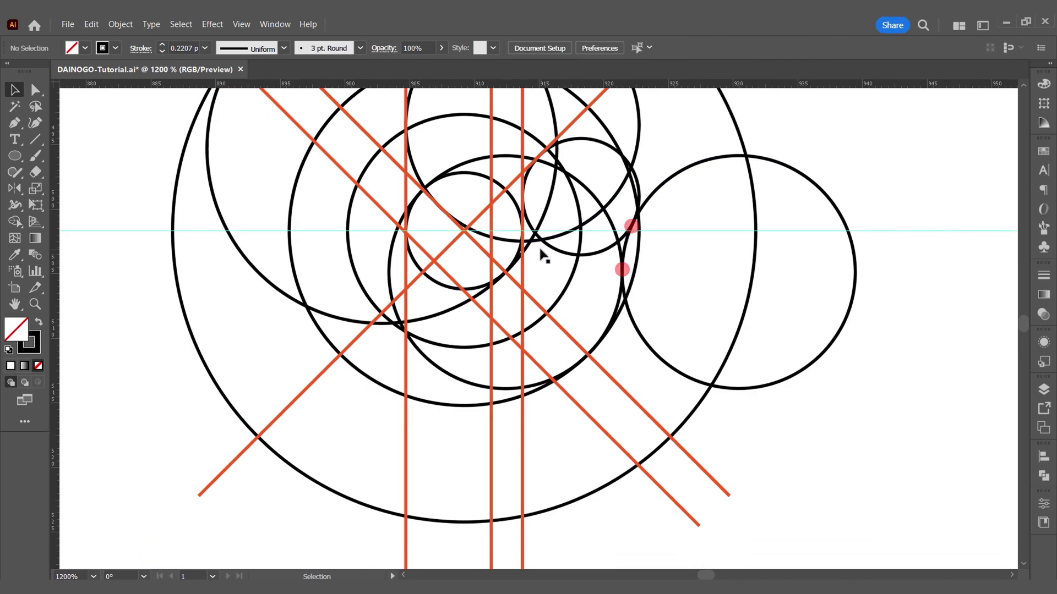
Move the concentric second-smallest circle left onto the leftmost vertical line and down 1.86 px
scroll(542, 254, "down", 2)
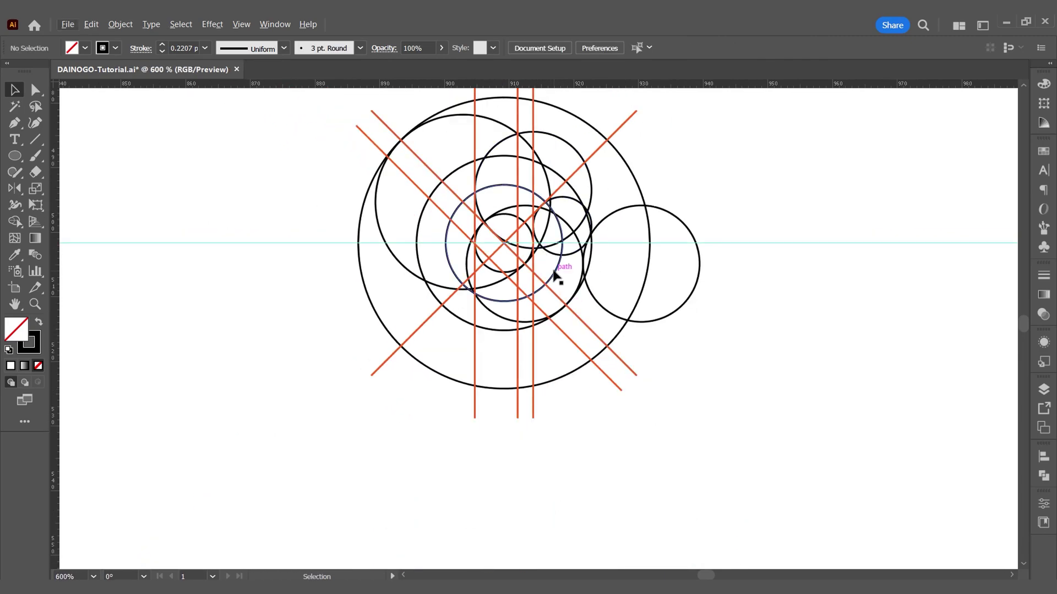
left_click(524, 277)
scroll(526, 278, "up", 2)
left_click_drag(525, 277, 526, 301)
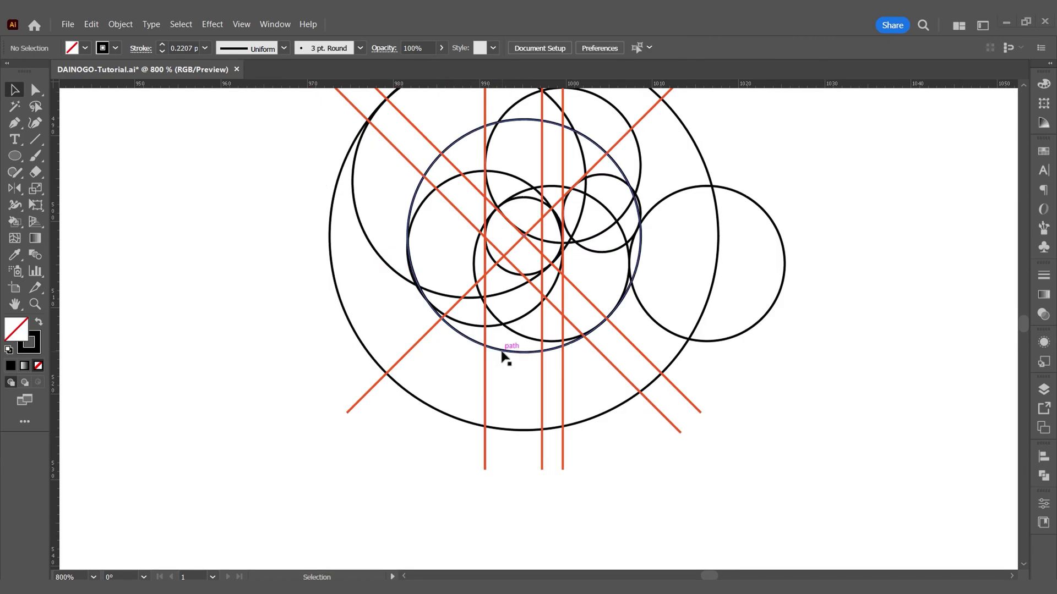
Delete the concentric second-largest circle
left_click(502, 351)
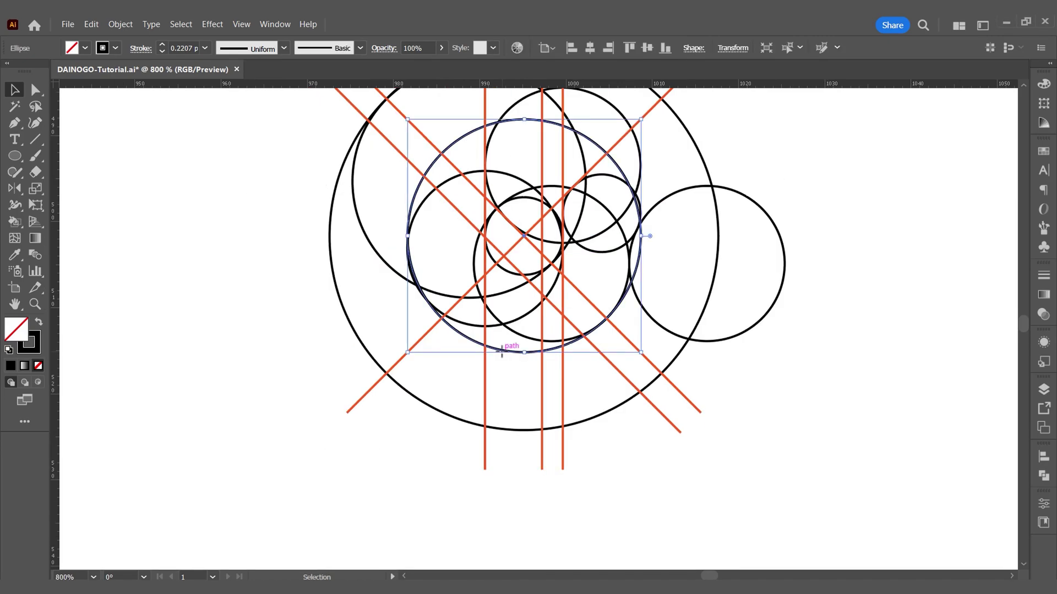
scroll(502, 355, "up", 2)
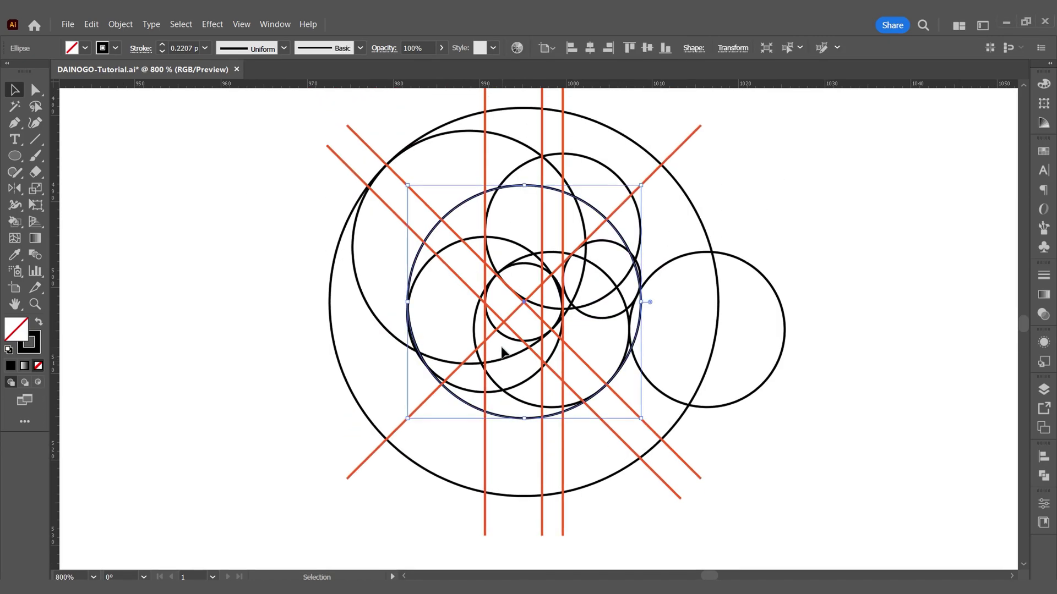
left_click(502, 355)
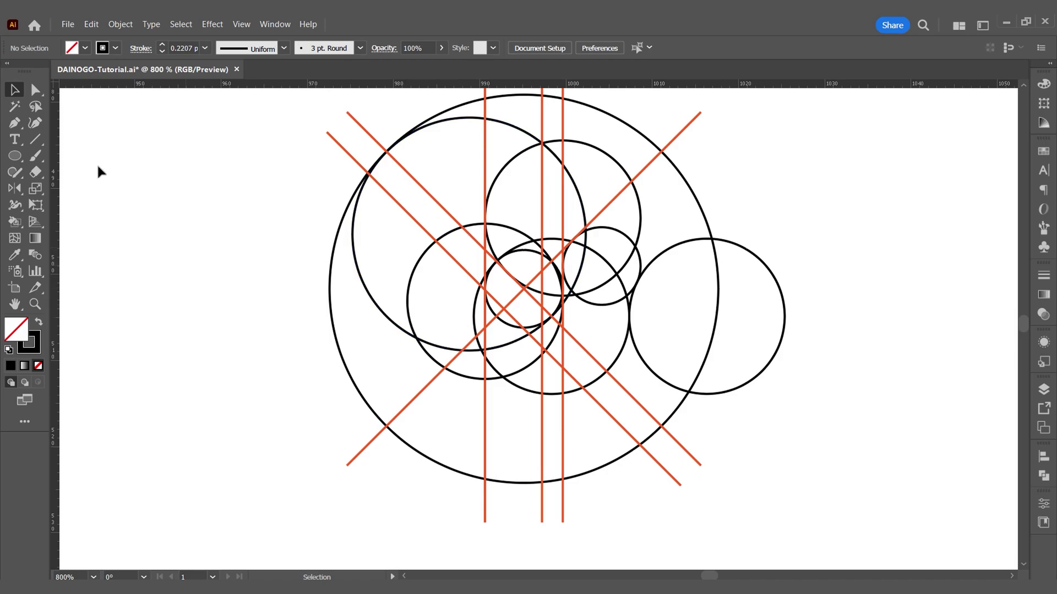
Draw a horizontal line centred on the lower middle circle's bottom point and extending past the largest circle on both sides
left_click(36, 140)
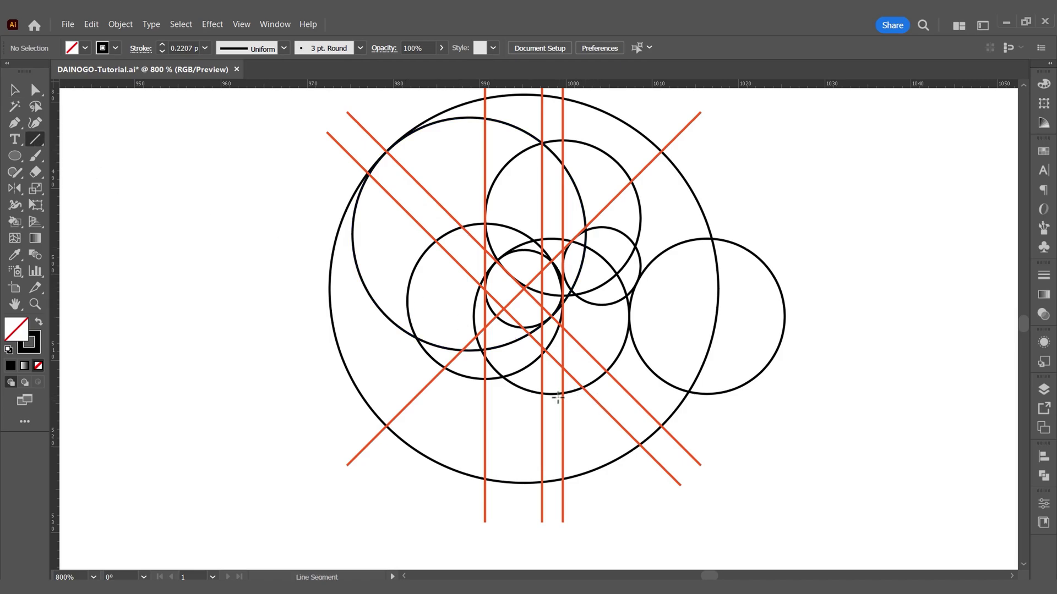
left_click_drag(551, 394, 327, 394)
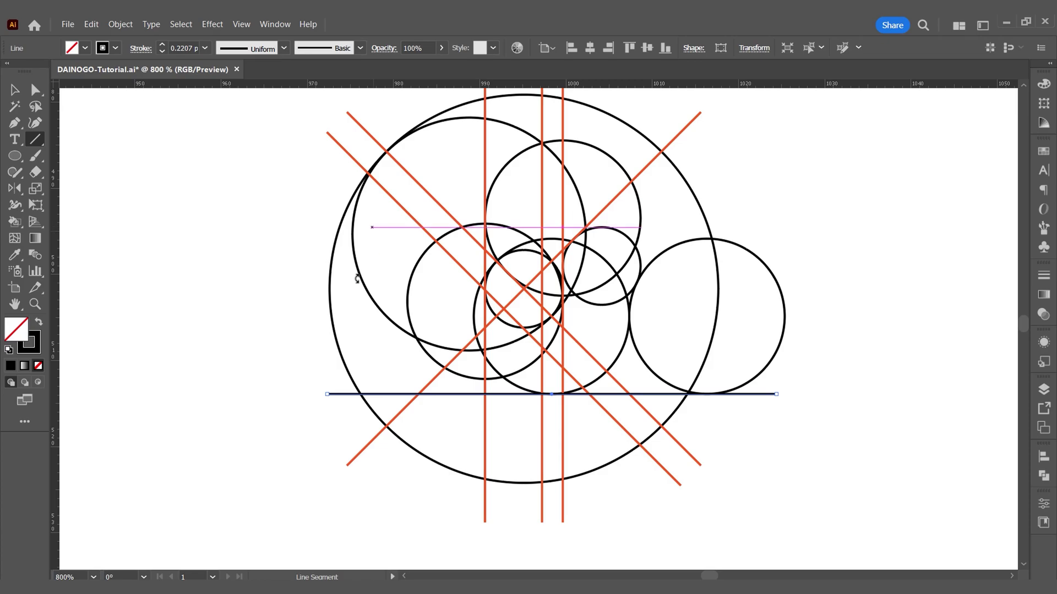
Rotate the horizontal line by -12° about its centre
left_click(14, 89)
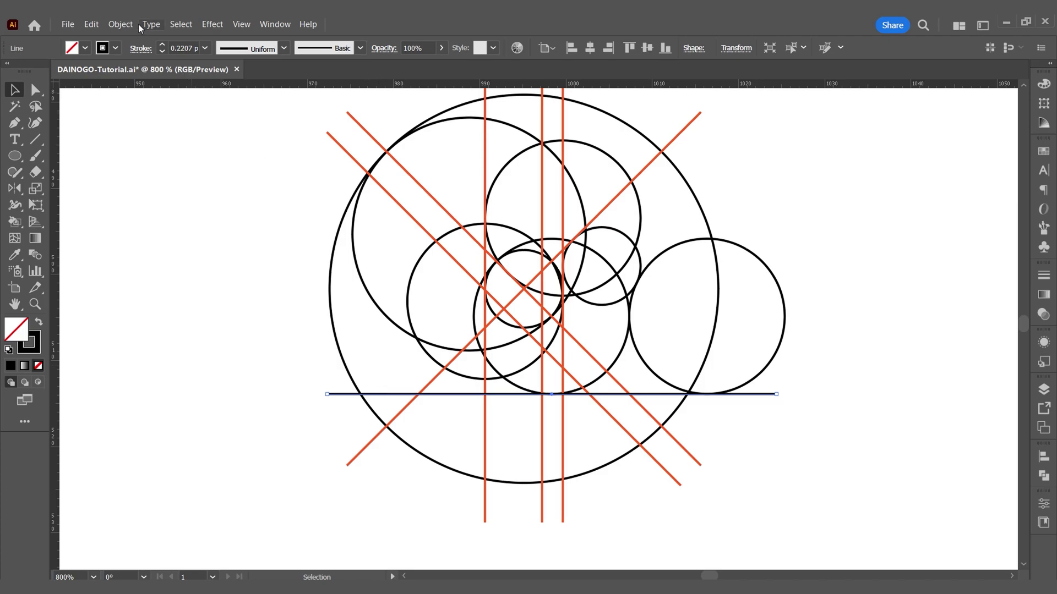
left_click(120, 24)
mouse_move(160, 38)
left_click(324, 71)
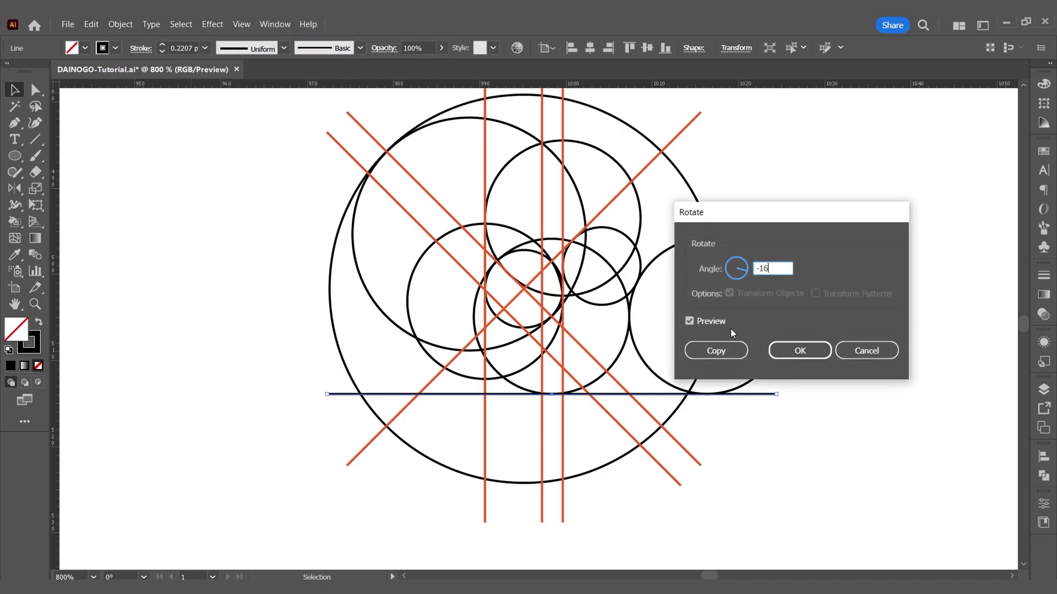
type("-16")
key("Tab")
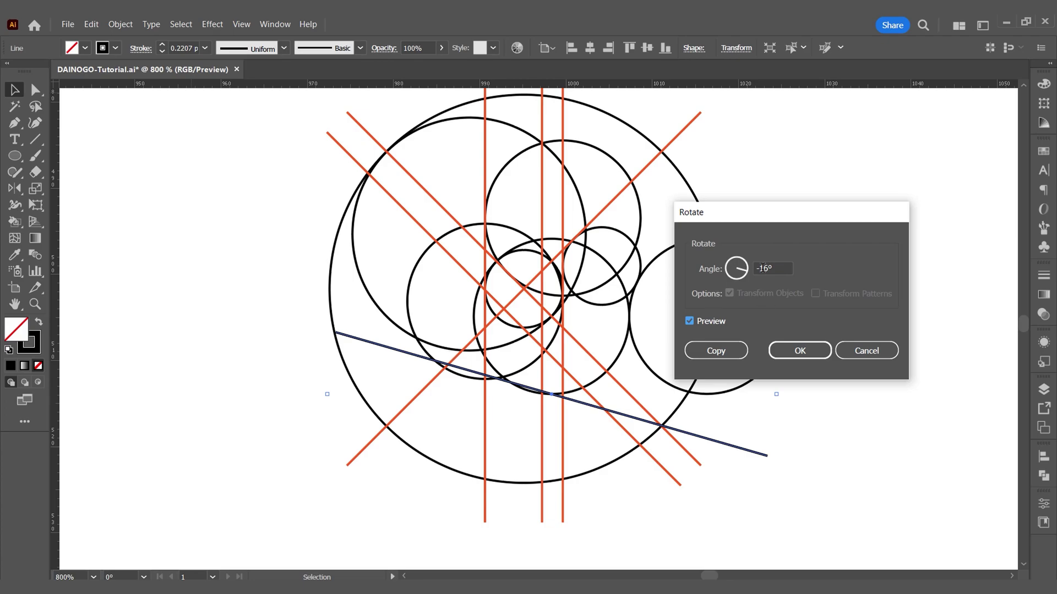
left_click_drag(763, 268, 770, 268)
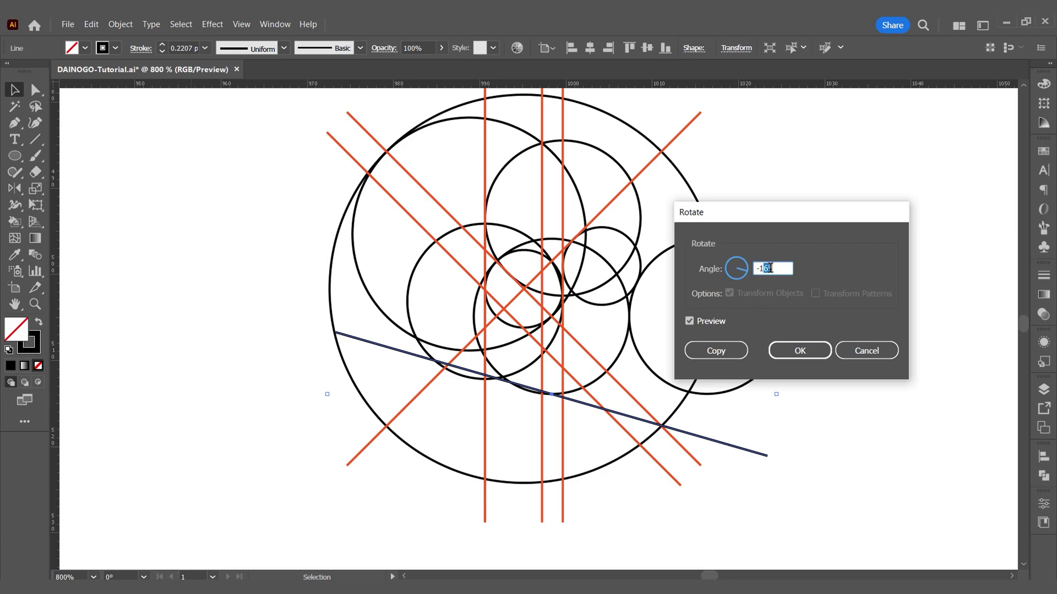
left_click(718, 321)
left_click(717, 320)
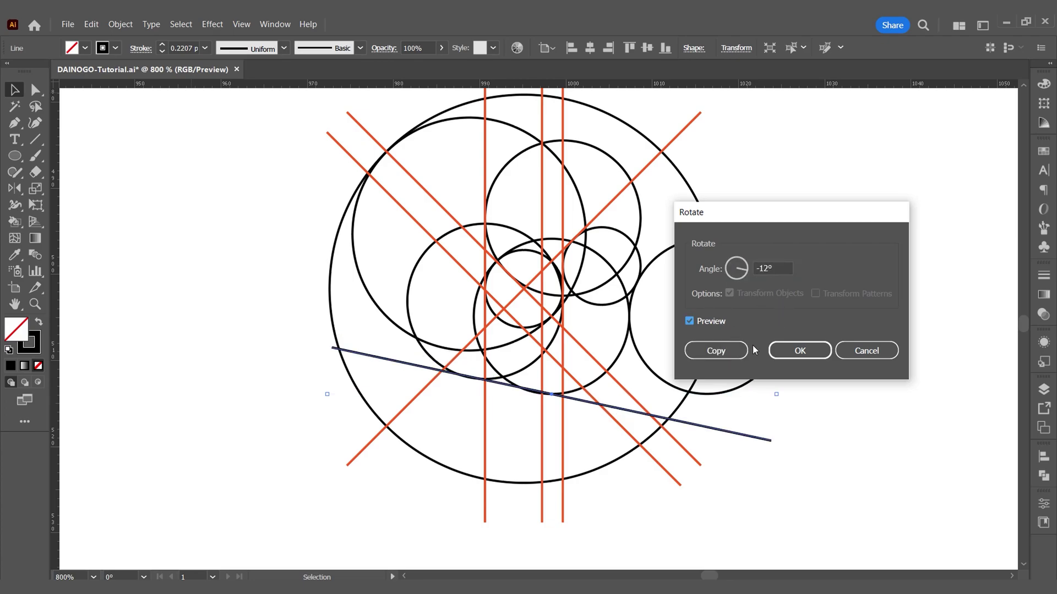
left_click(795, 353)
Move the slanted line until it is tangent to the lower middle circle's bottom edge, and save the document
scroll(548, 401, "up", 1)
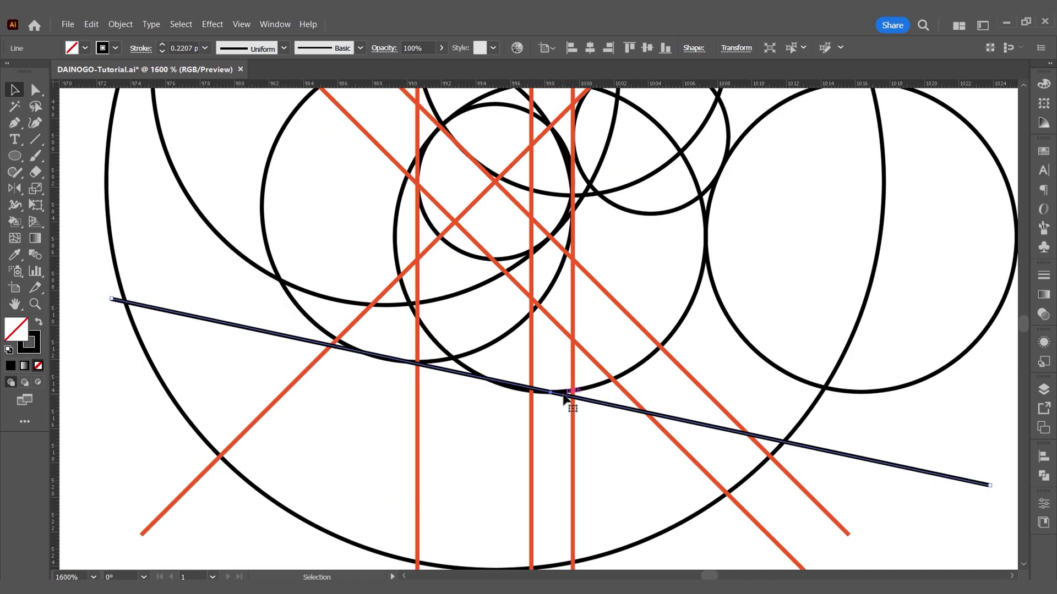
scroll(548, 399, "up", 5)
scroll(520, 374, "up", 3)
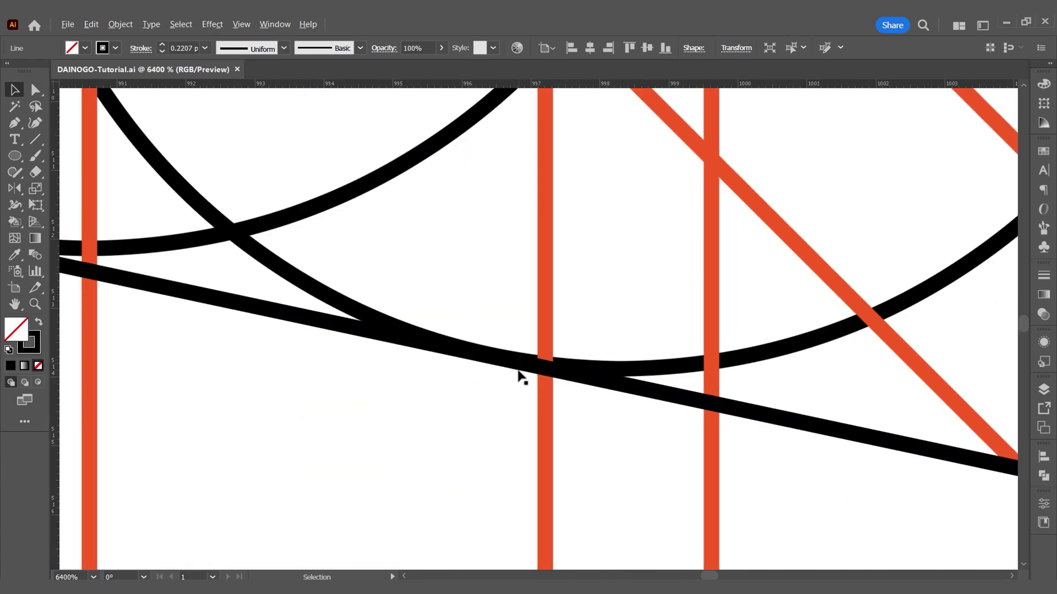
left_click_drag(536, 343, 537, 338)
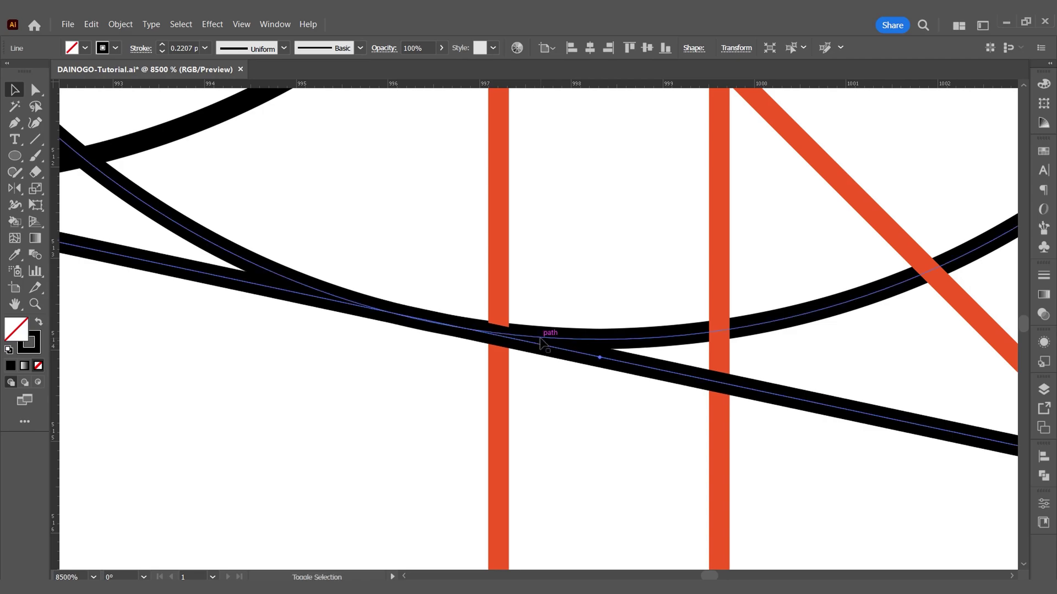
key("ctrl+s")
scroll(537, 342, "down", 5)
left_click(506, 363)
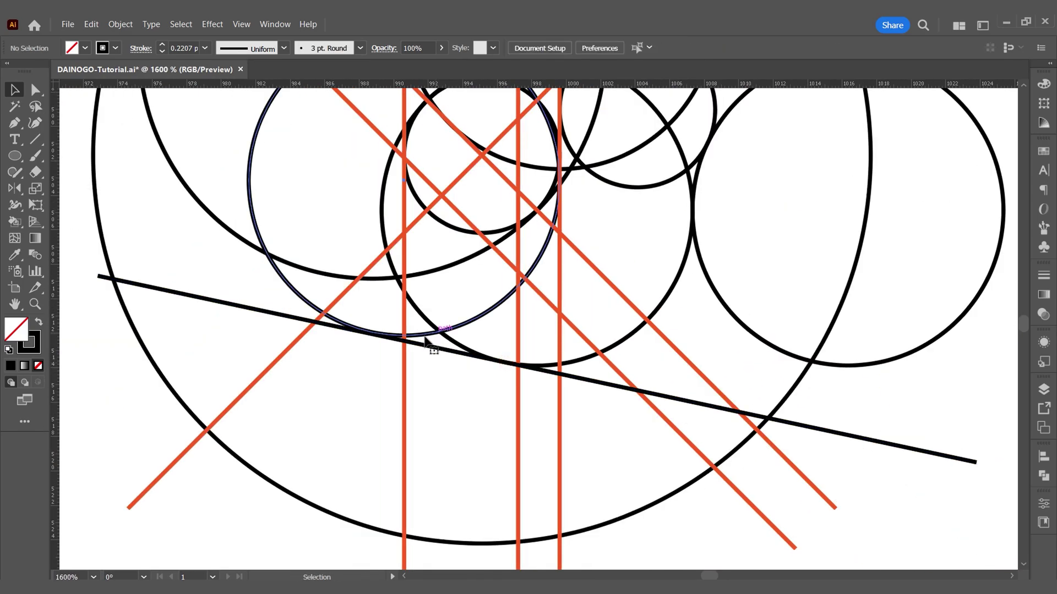
Move the lower-left circle down so its bottom point meets the crossing of the slanted line and leftmost vertical line
left_click(419, 341)
scroll(410, 342, "up", 2)
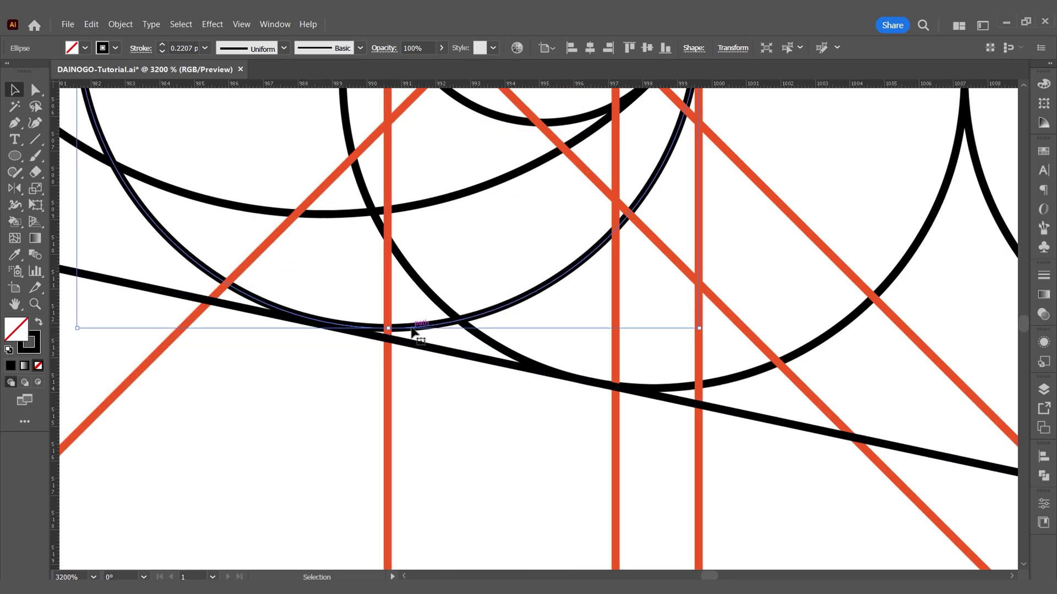
left_click_drag(412, 330, 410, 338)
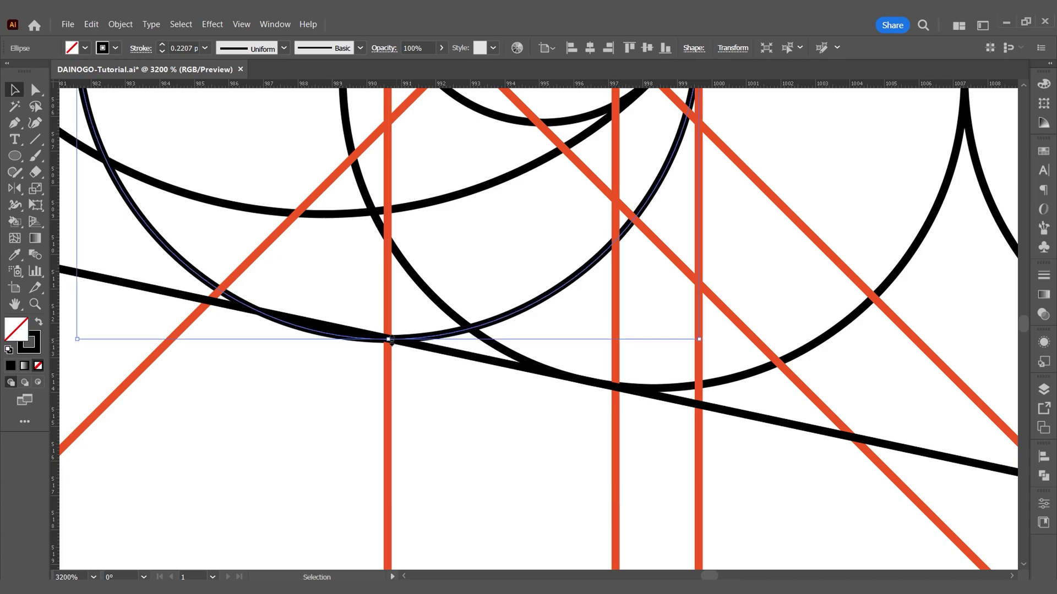
Unlock all objects and duplicate the slanted line, placing the copy tangent to the lower middle circle's top edge
scroll(421, 369, "down", 3)
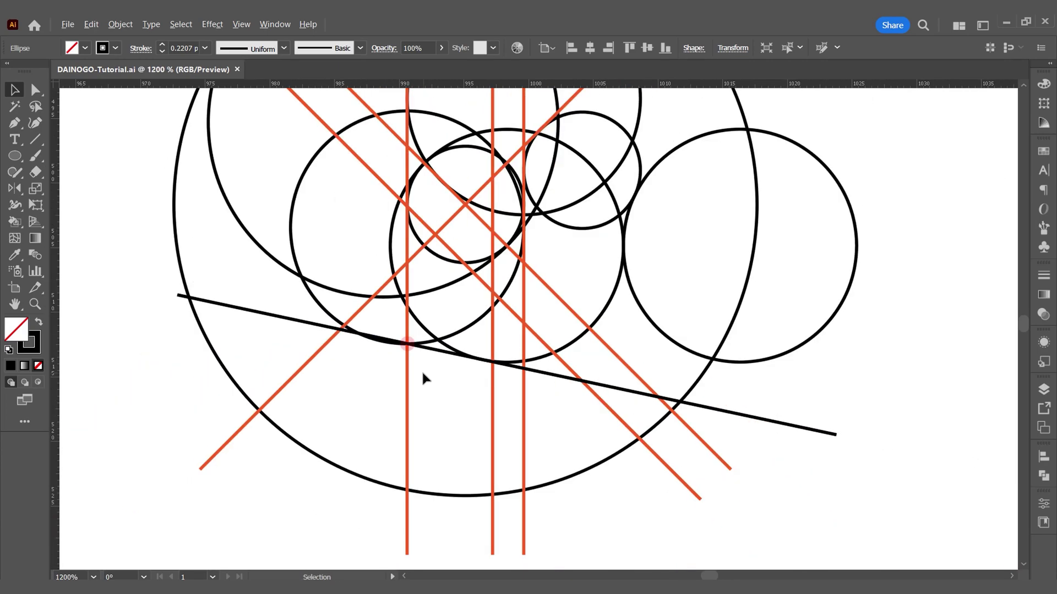
left_click(431, 389)
scroll(433, 392, "down", 3)
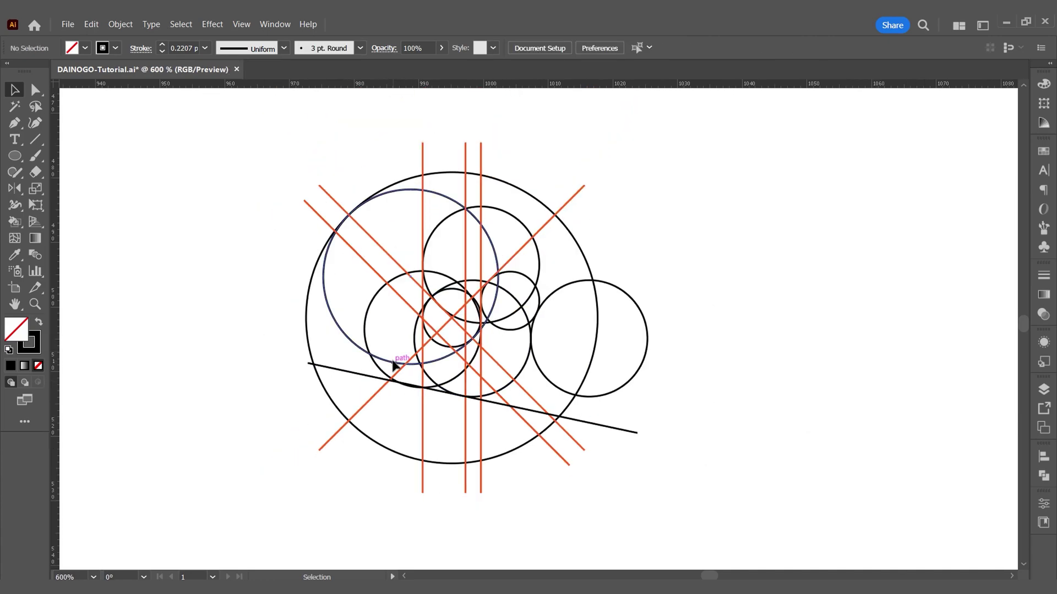
left_click_drag(343, 364, 392, 368)
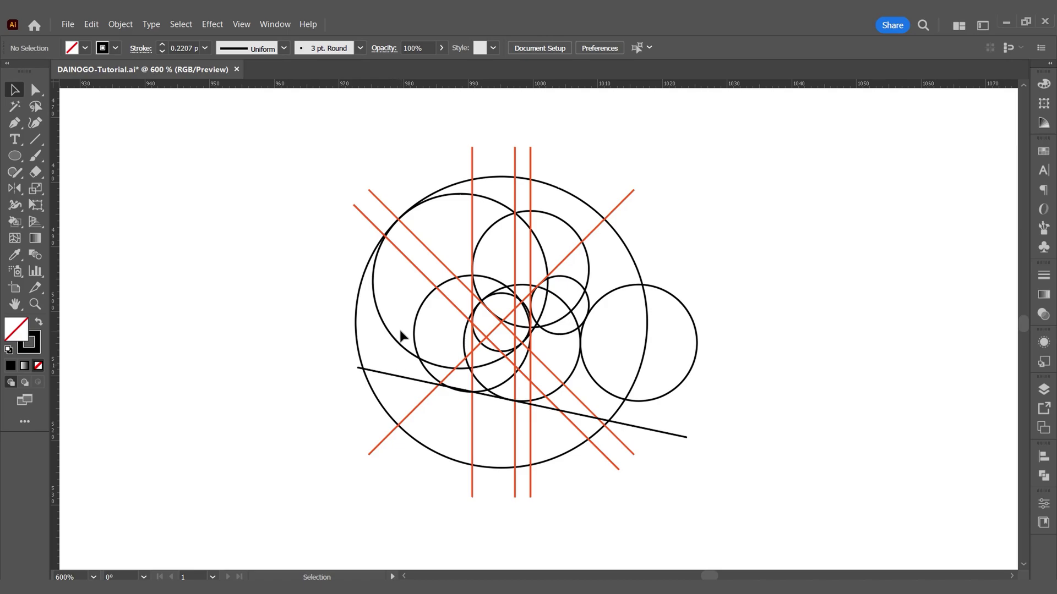
key("ctrl+alt+2")
left_click(626, 330)
mouse_move(483, 401)
left_mouse_down()
mouse_move(540, 295)
mouse_move(562, 279)
mouse_move(569, 296)
left_mouse_up()
scroll(561, 292, "up", 3)
scroll(570, 296, "down", 3)
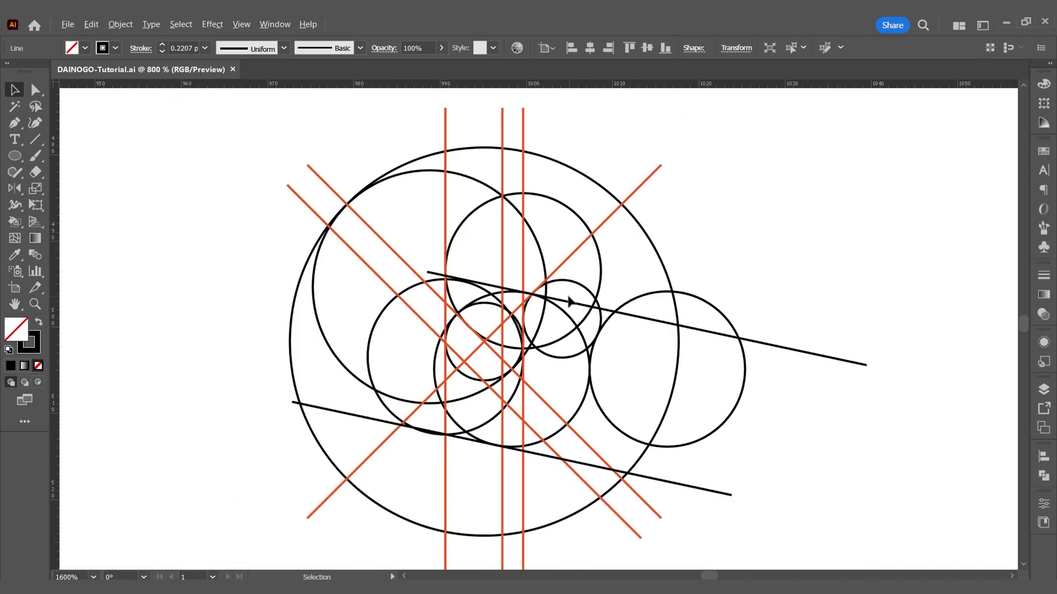
left_click(604, 340)
scroll(587, 339, "down", 1)
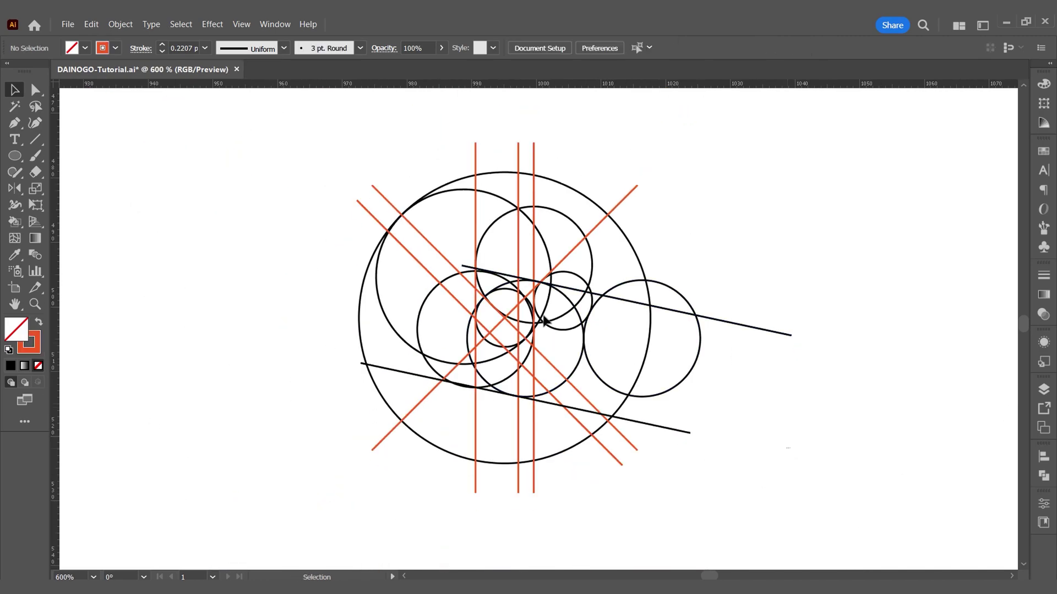
Duplicate the whole construction beside the original as a grouped backup, and hide the copy
key("ctrl+a")
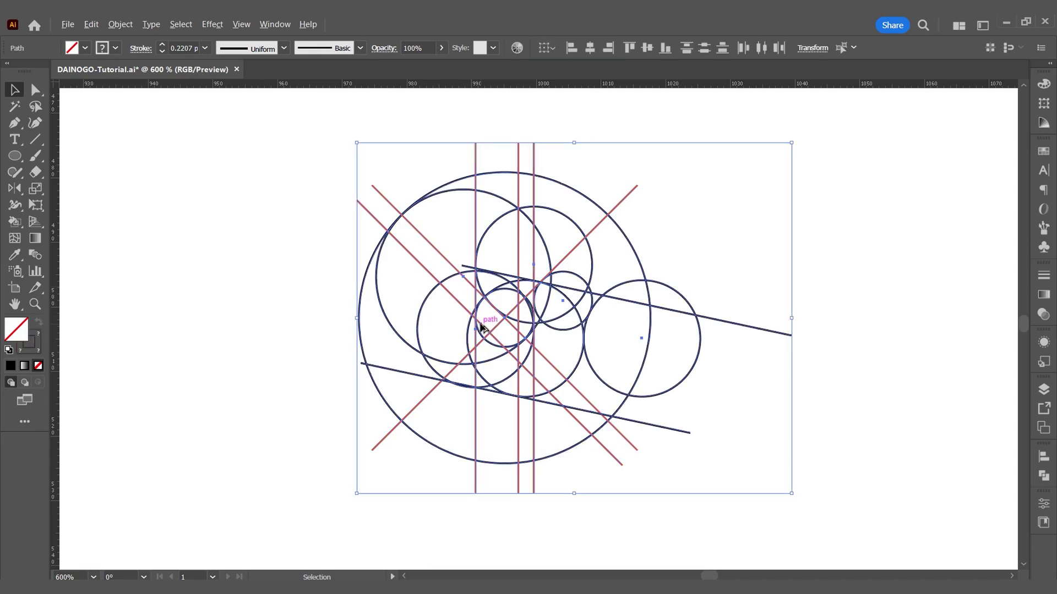
left_click_drag(481, 324, 865, 324)
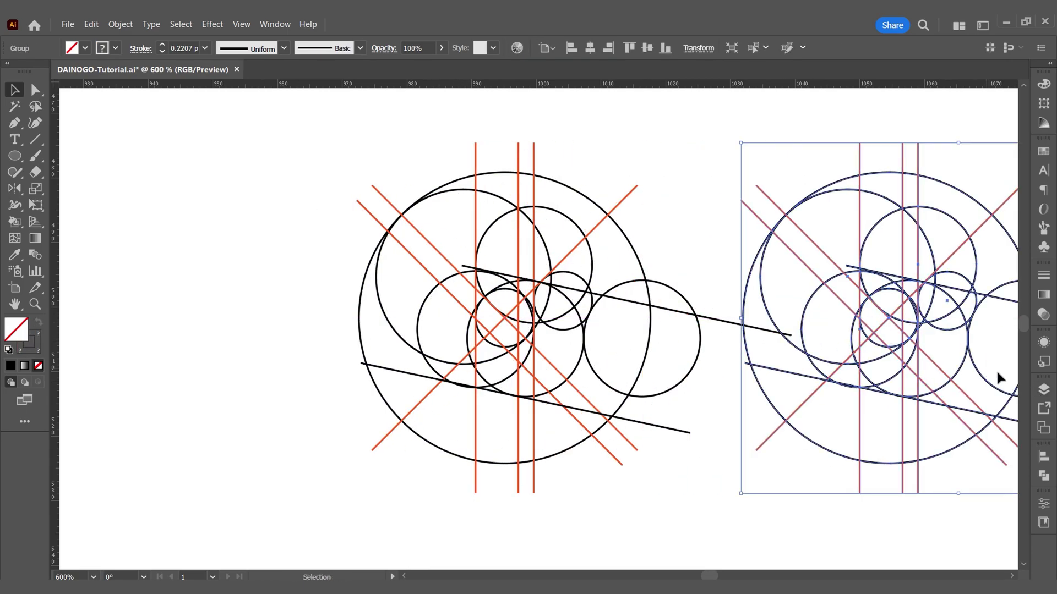
left_click(1044, 389)
left_click(882, 445)
left_click(1004, 383)
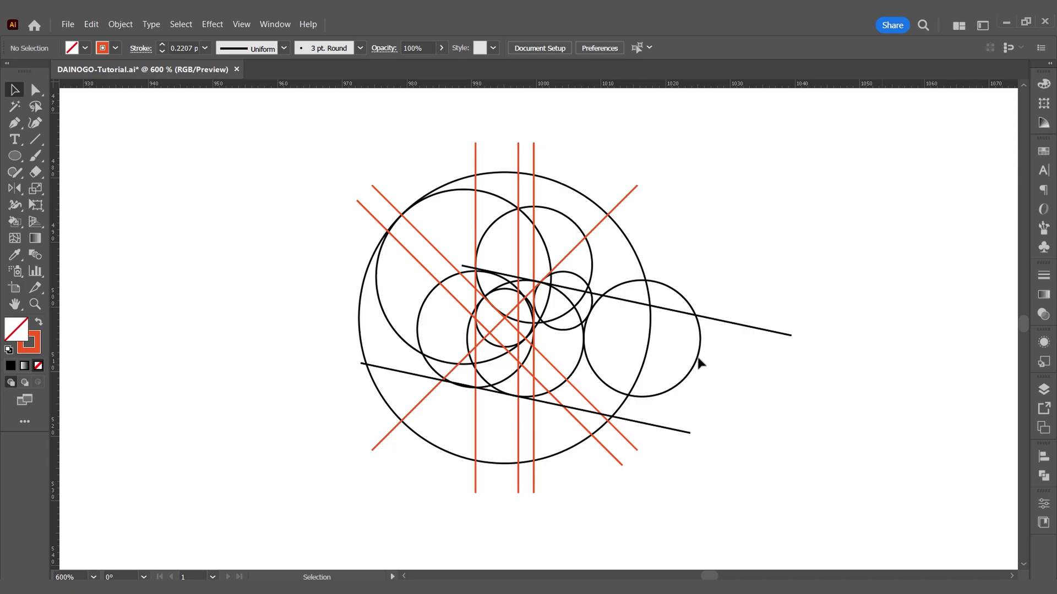
Shorten the leftmost vertical line by moving its upper endpoint straight down to about Y 511 px, just above the lower slanted line
key("a")
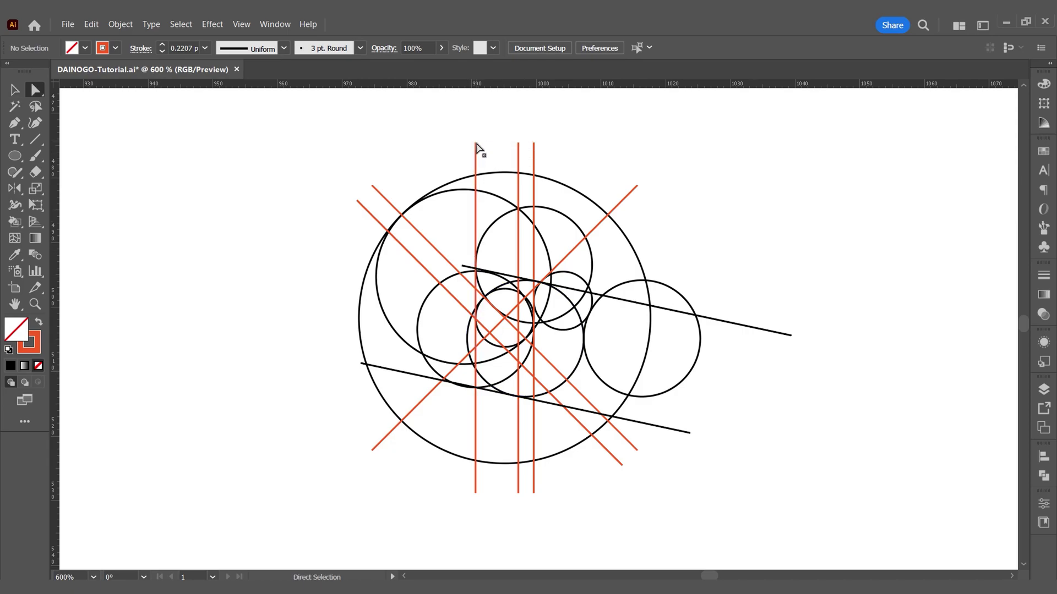
left_click(476, 144)
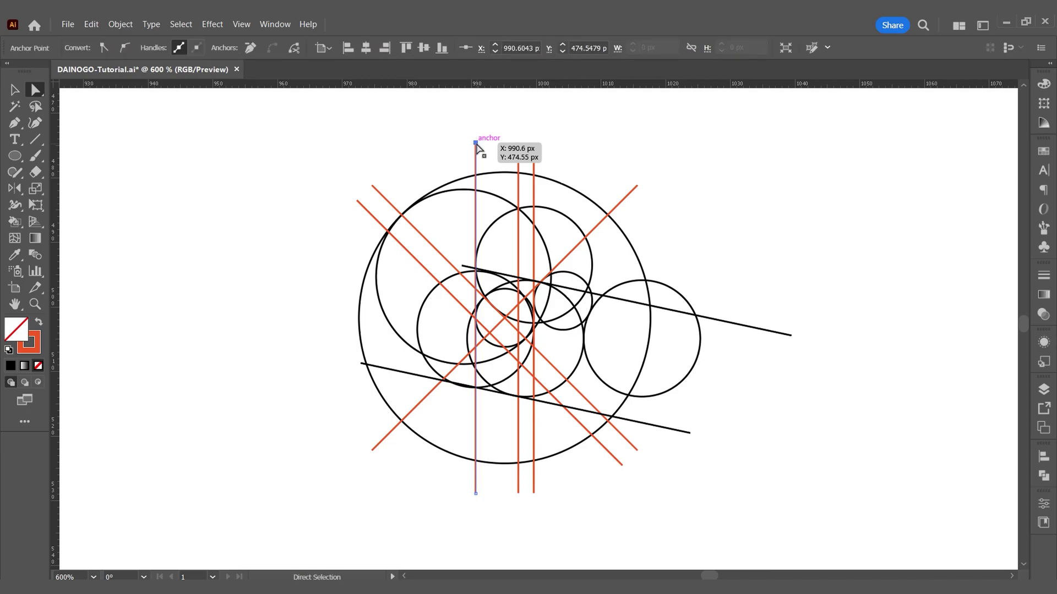
left_click_drag(476, 143, 477, 387)
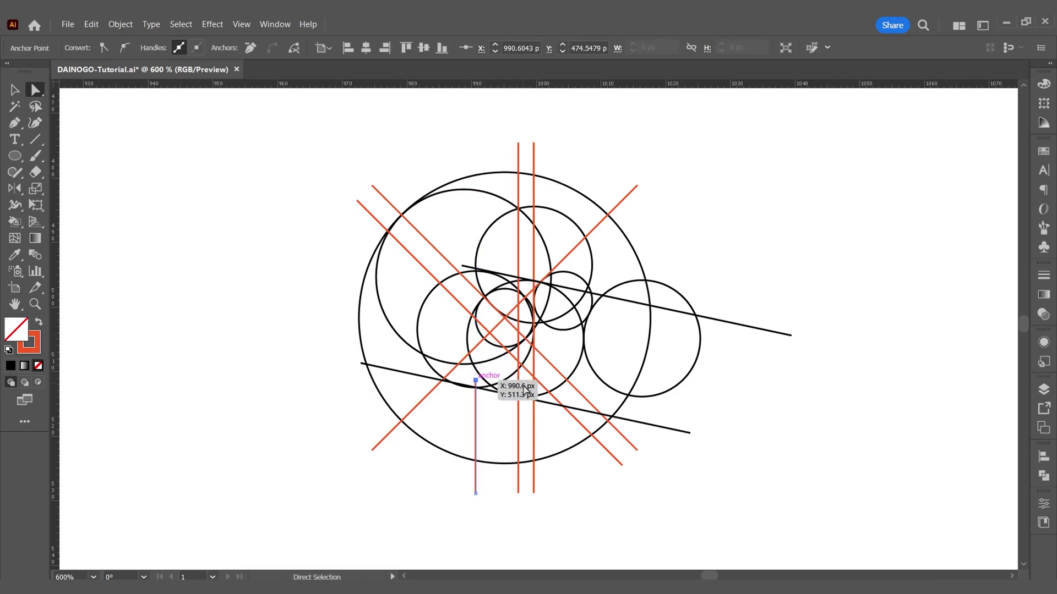
left_click(496, 417)
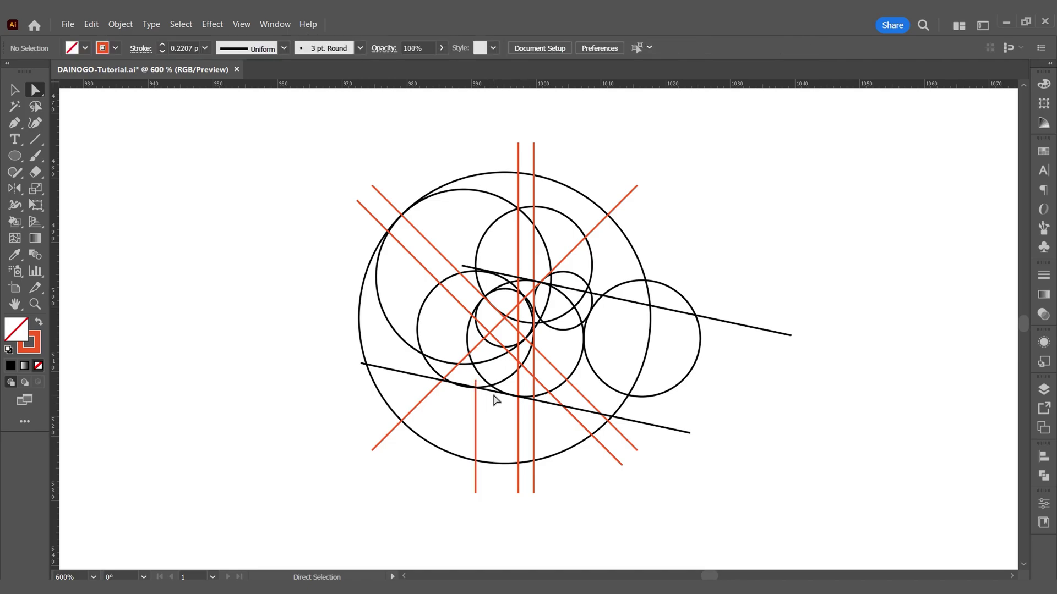
key("v")
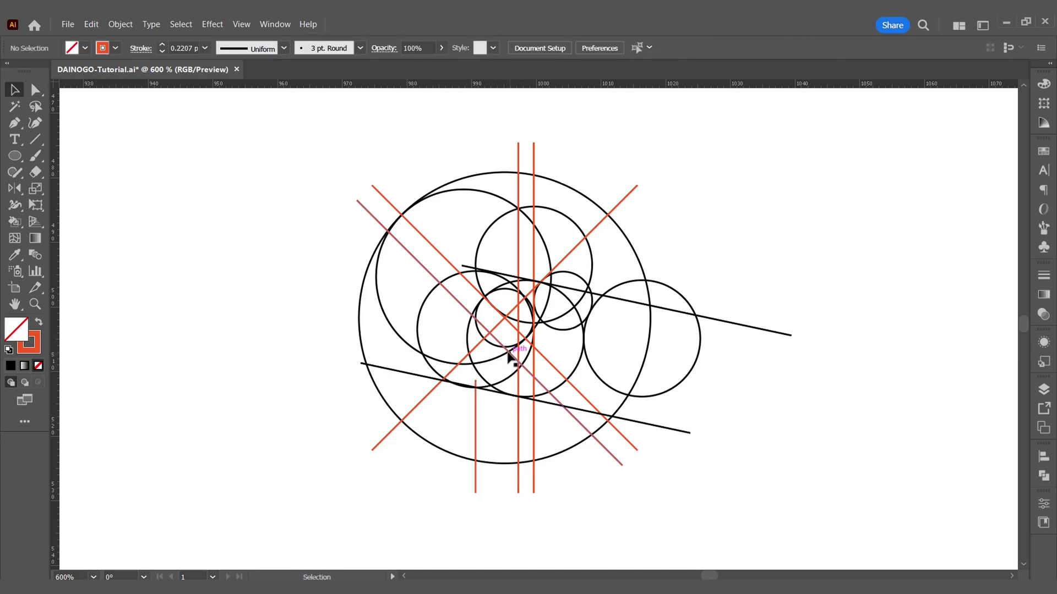
Delete the two diagonal lines crossing at the largest circle's centre and the small circle centred there
left_click(508, 320)
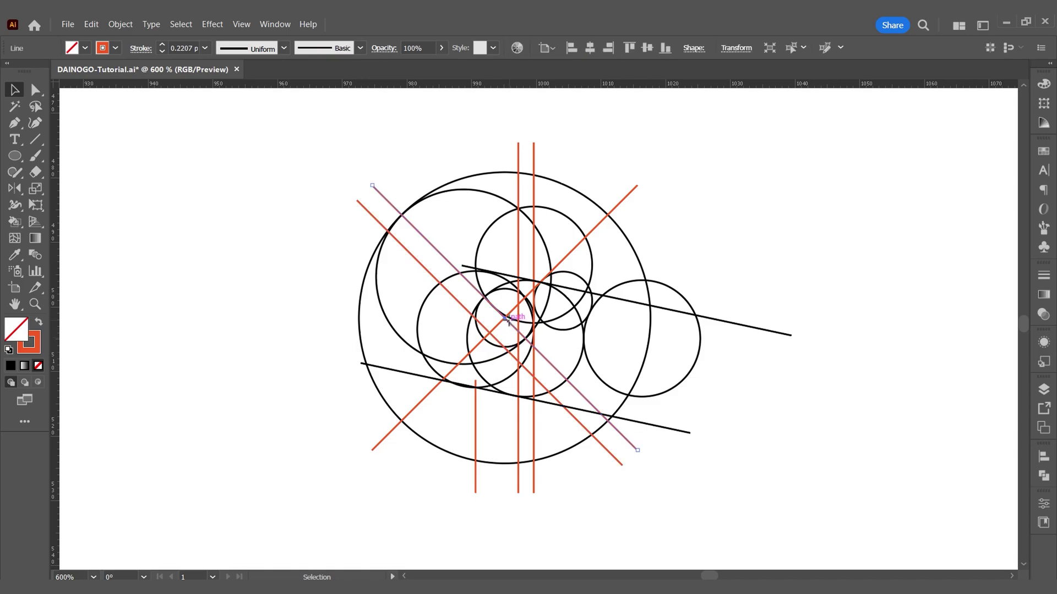
key("Delete")
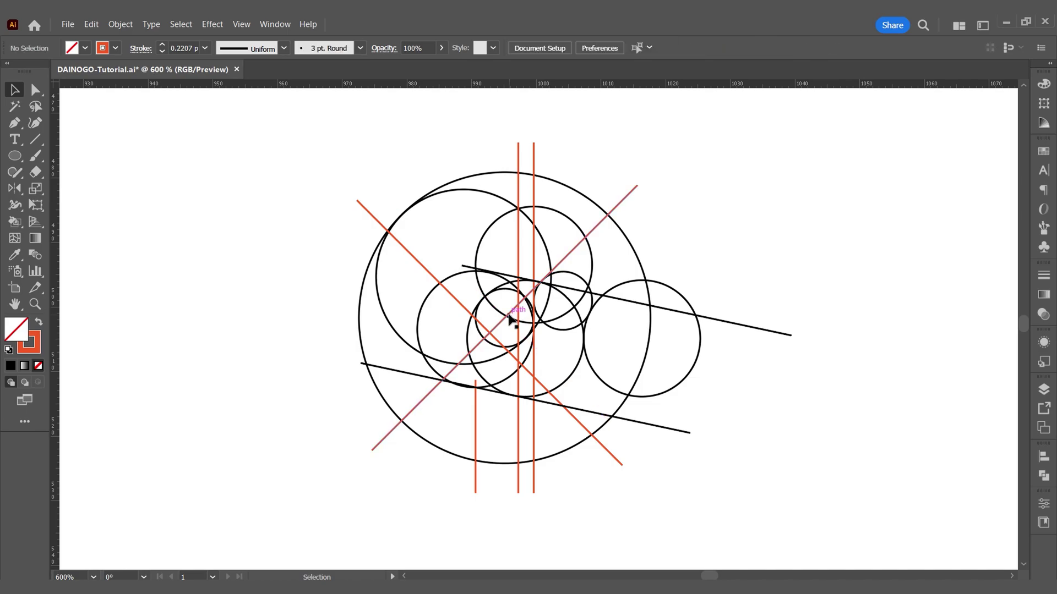
left_click(509, 313)
key("Delete")
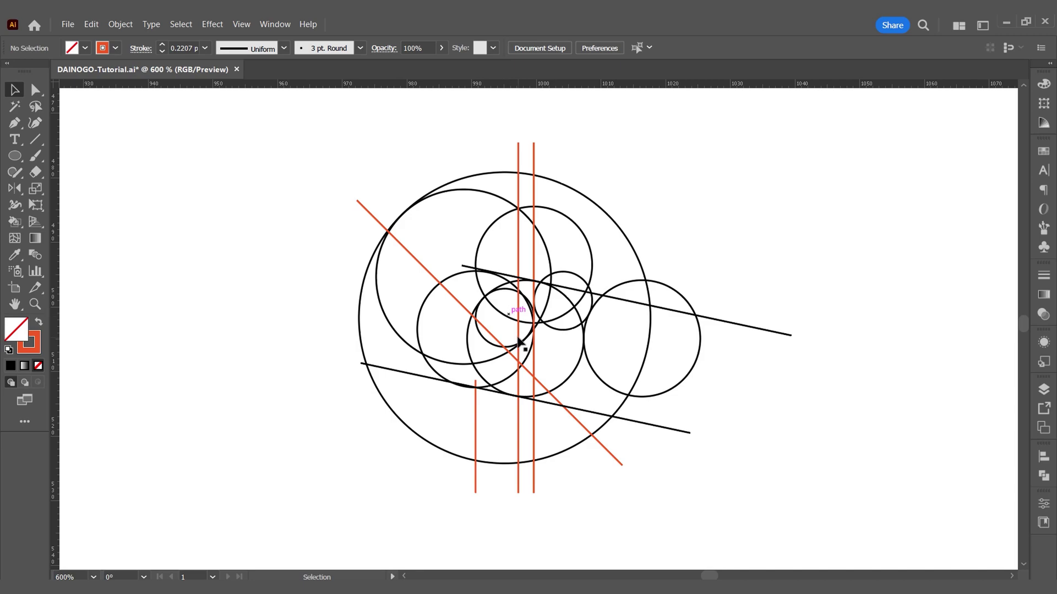
left_click(497, 350)
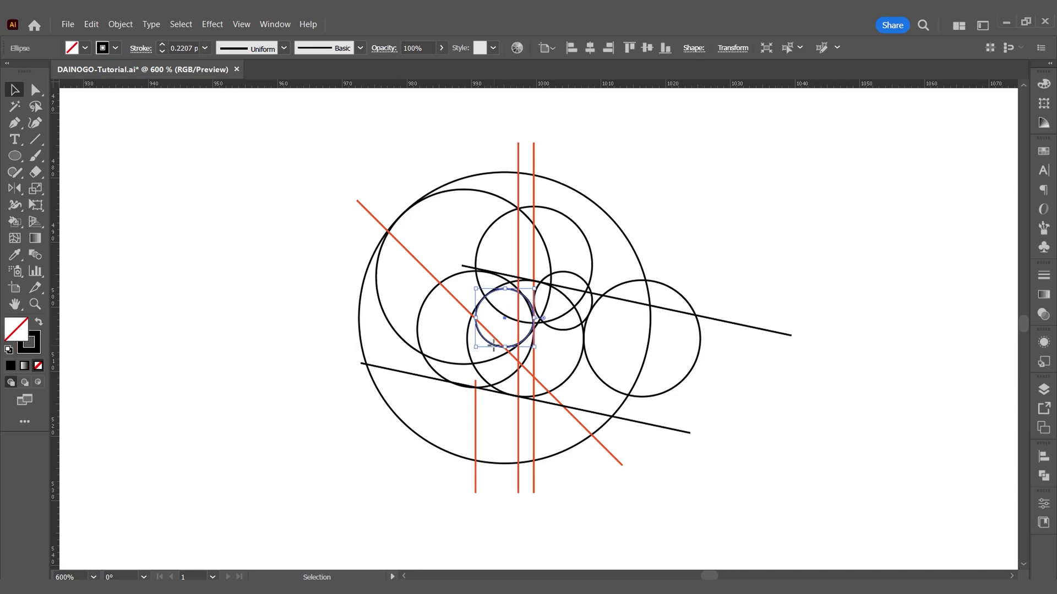
key("Delete")
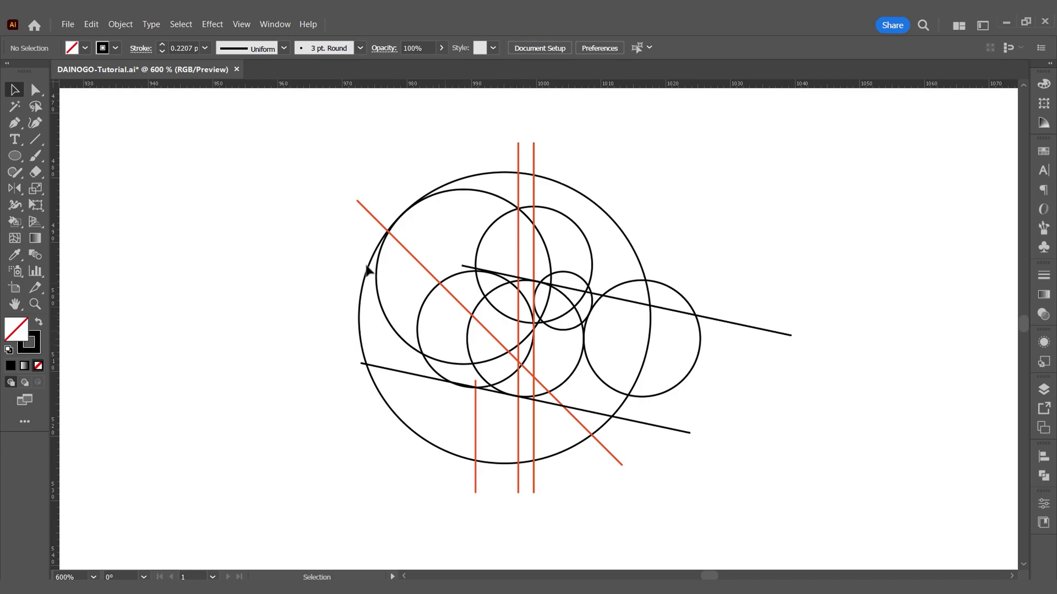
Make all the circles and lines into one Live Paint group, with a black fill and no stroke set for painting
left_click_drag(289, 128, 745, 493)
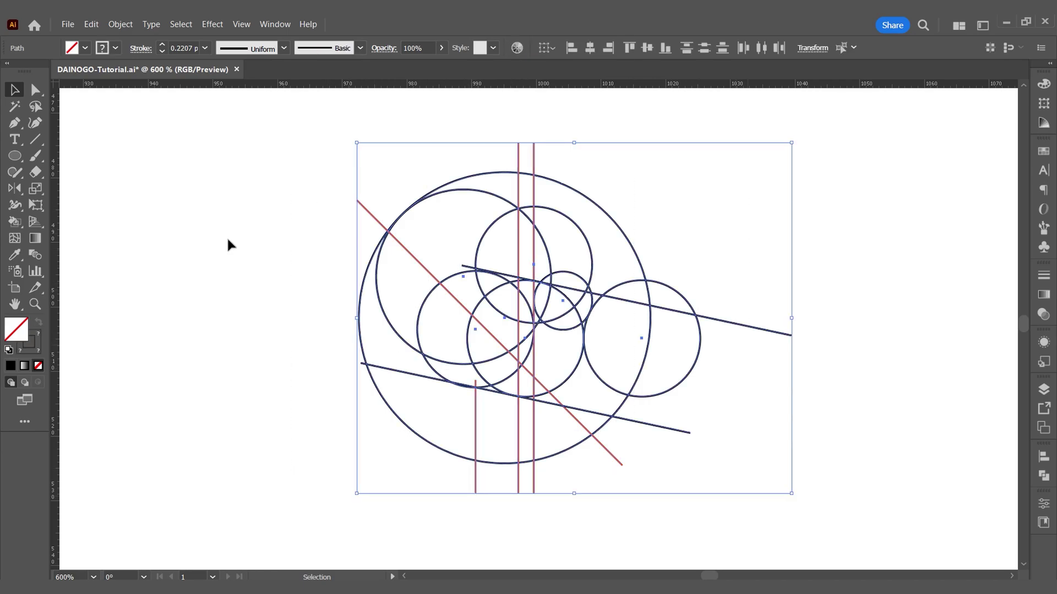
left_click(14, 222)
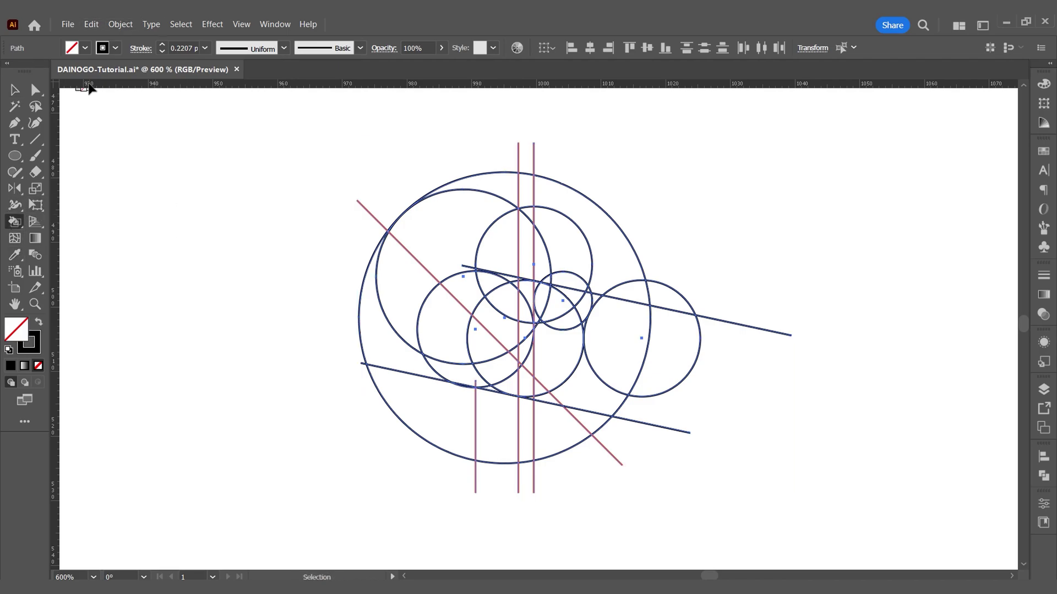
key("k")
key("shift+x")
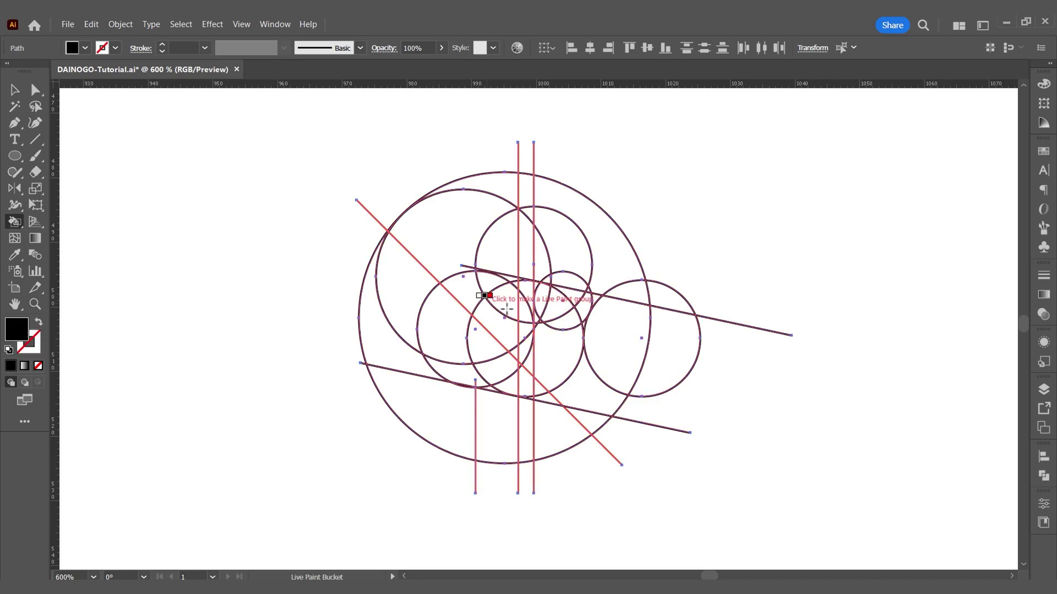
left_click(593, 295)
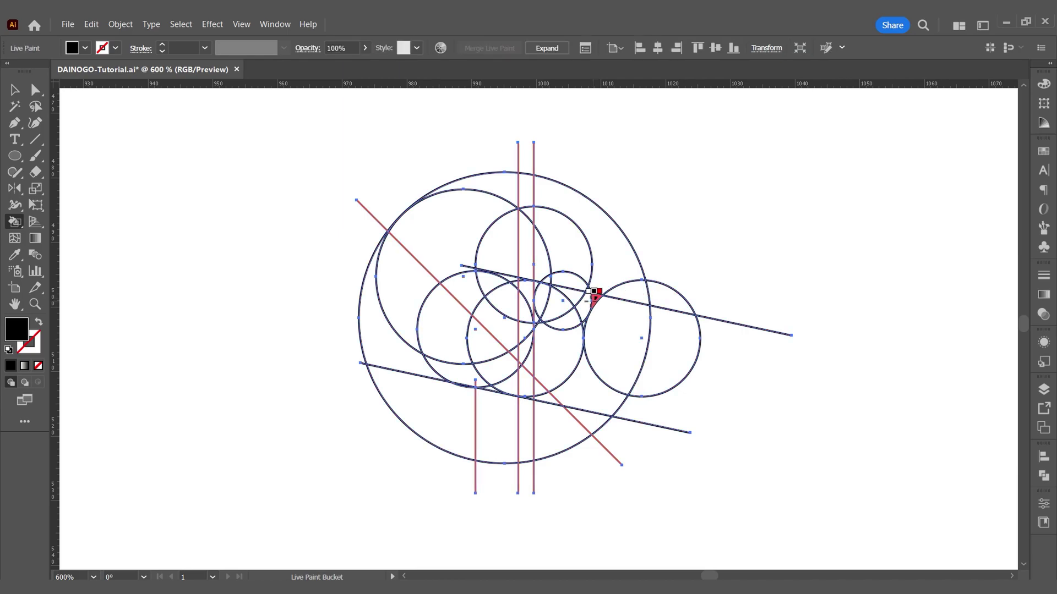
Fill the small regions between the lower middle circle and the right circle, below the upper slanted line, with black
left_click(584, 306)
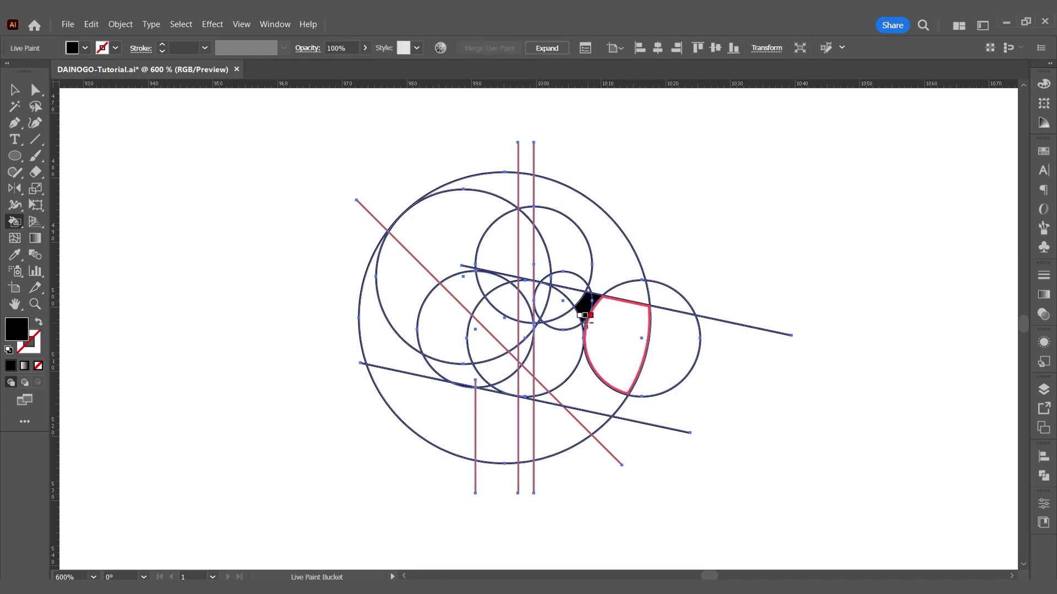
scroll(584, 315, "up", 5)
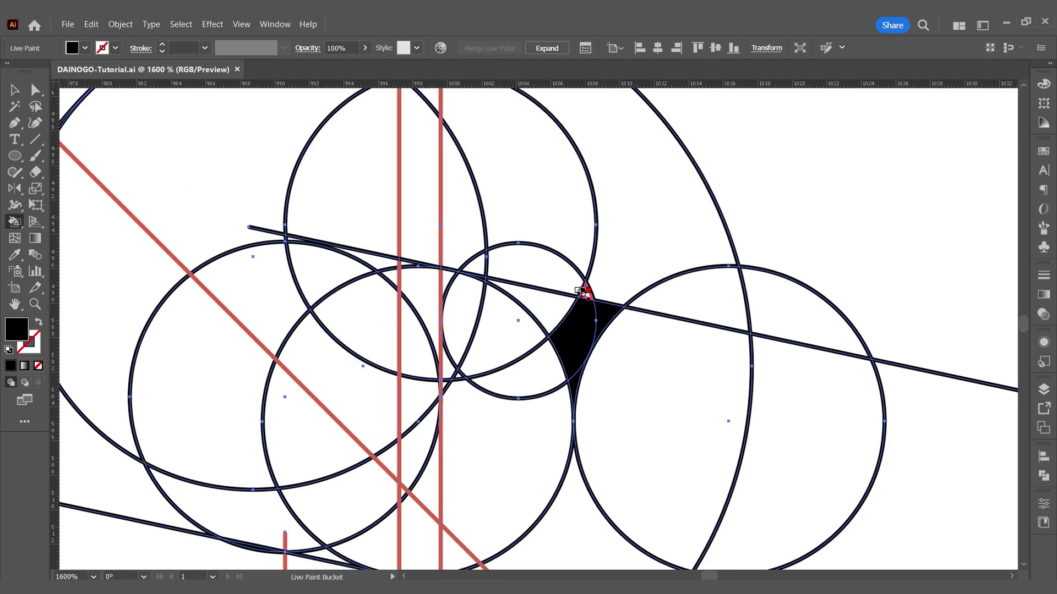
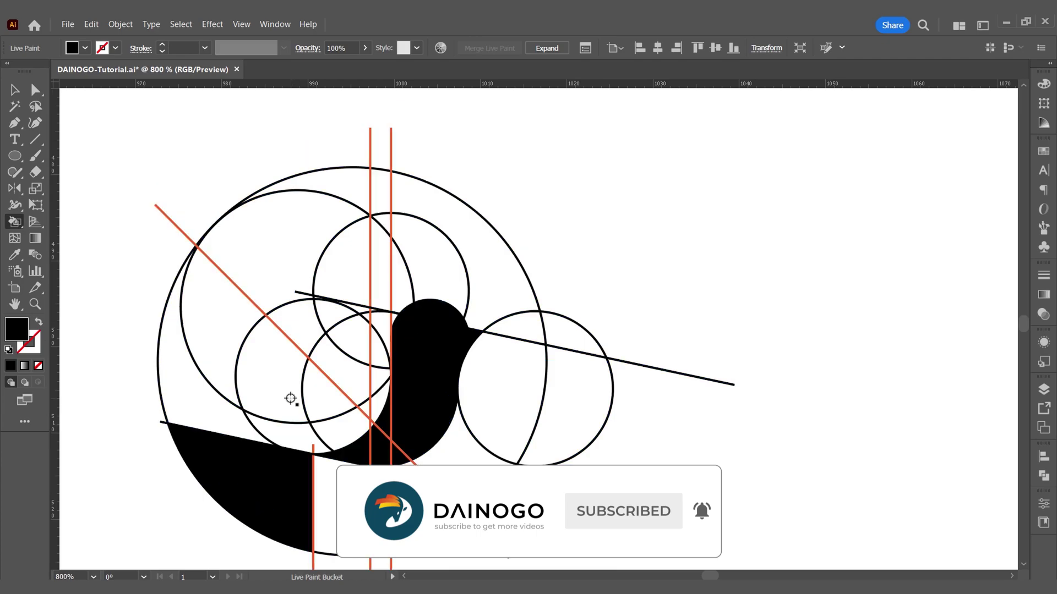
Fill with black the large left circle's part below the diagonal line and the upper small circle's part left of the vertical lines
left_click(278, 404)
left_click(215, 354)
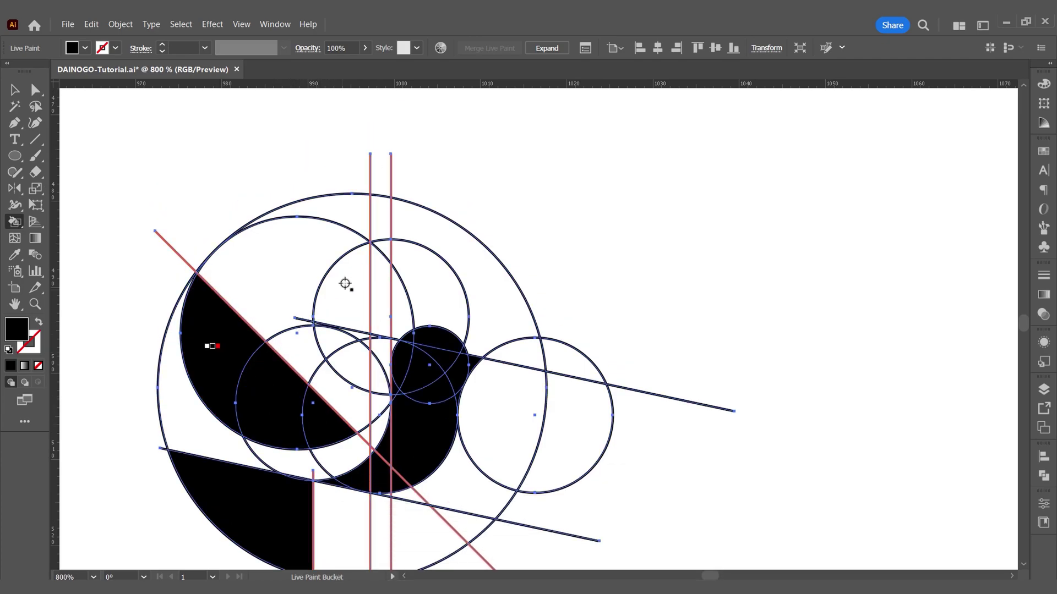
left_click(347, 278)
scroll(341, 317, "up", 2)
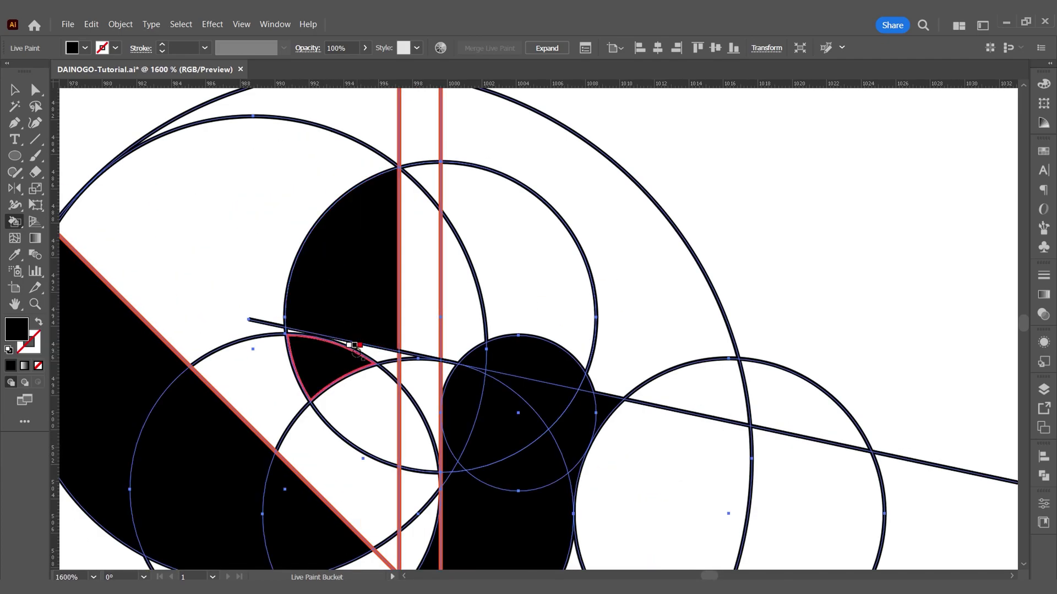
left_click(392, 374)
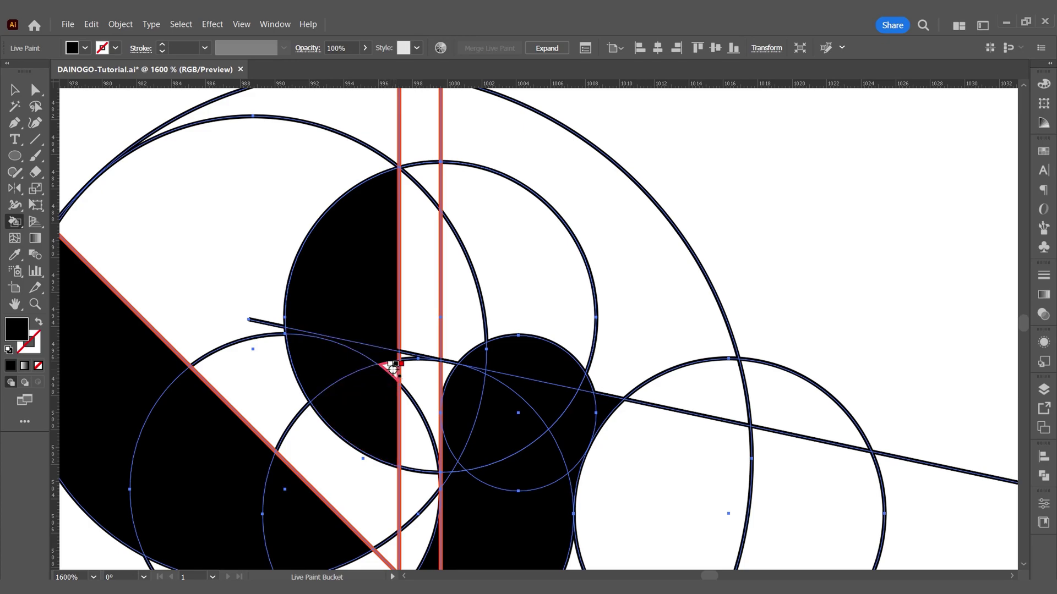
scroll(491, 324, "down", 3)
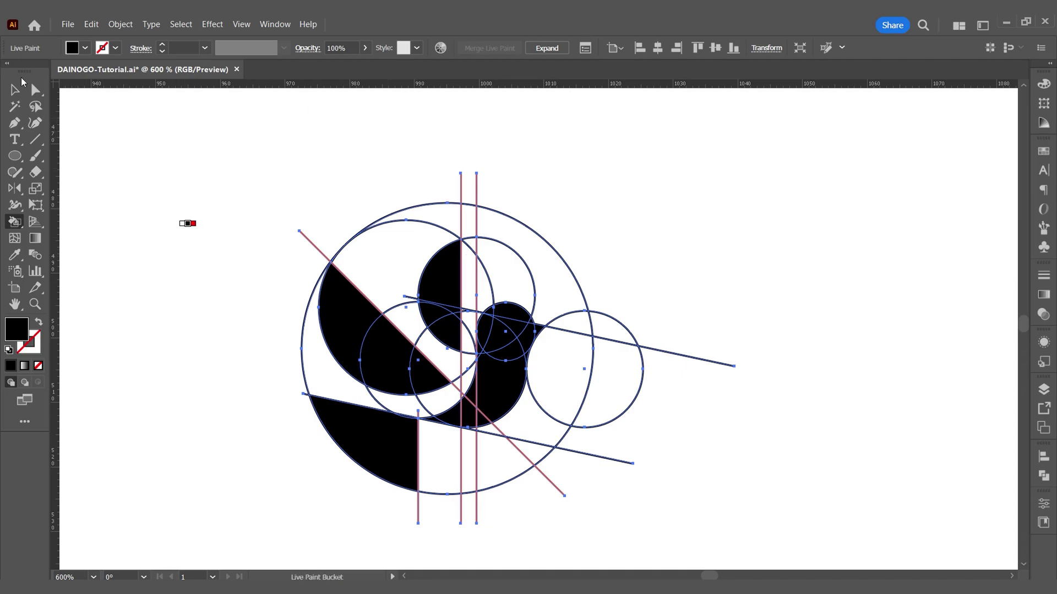
Expand and ungroup the Live Paint artwork, and delete its group of outline strokes
key("v")
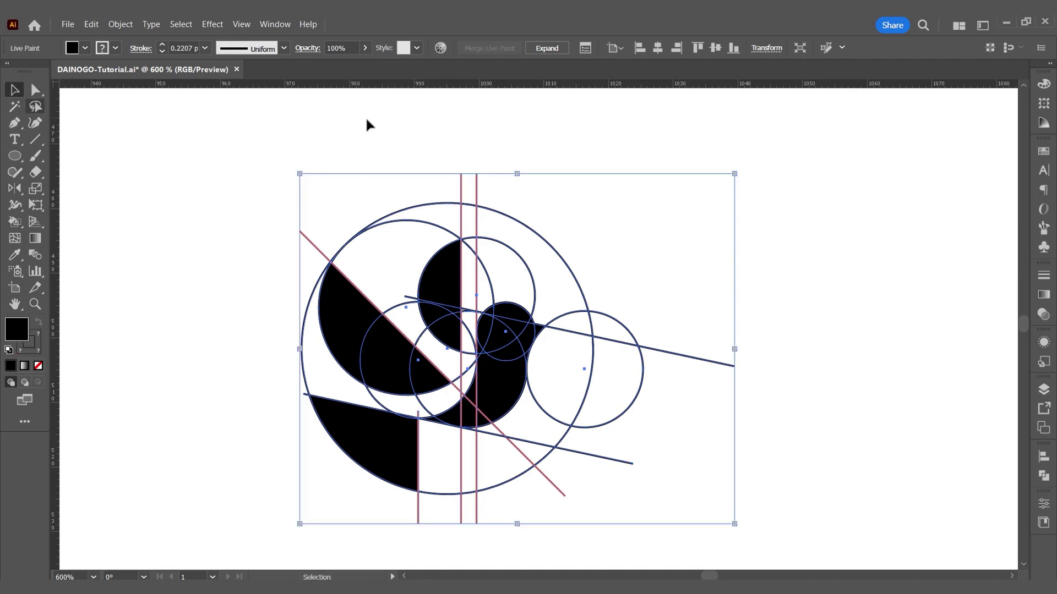
left_click(538, 49)
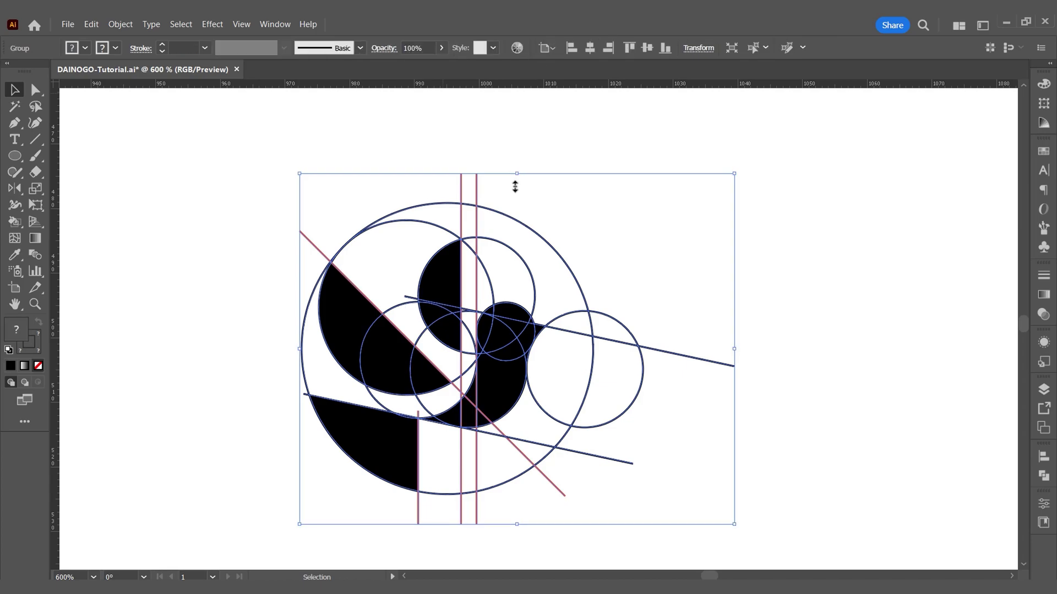
right_click(505, 233)
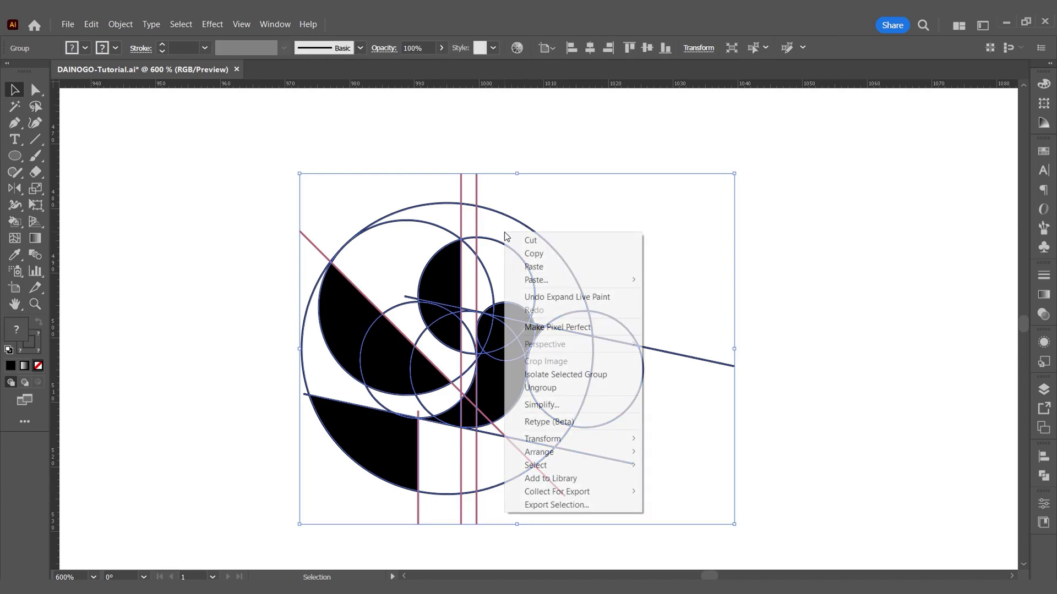
left_click(567, 387)
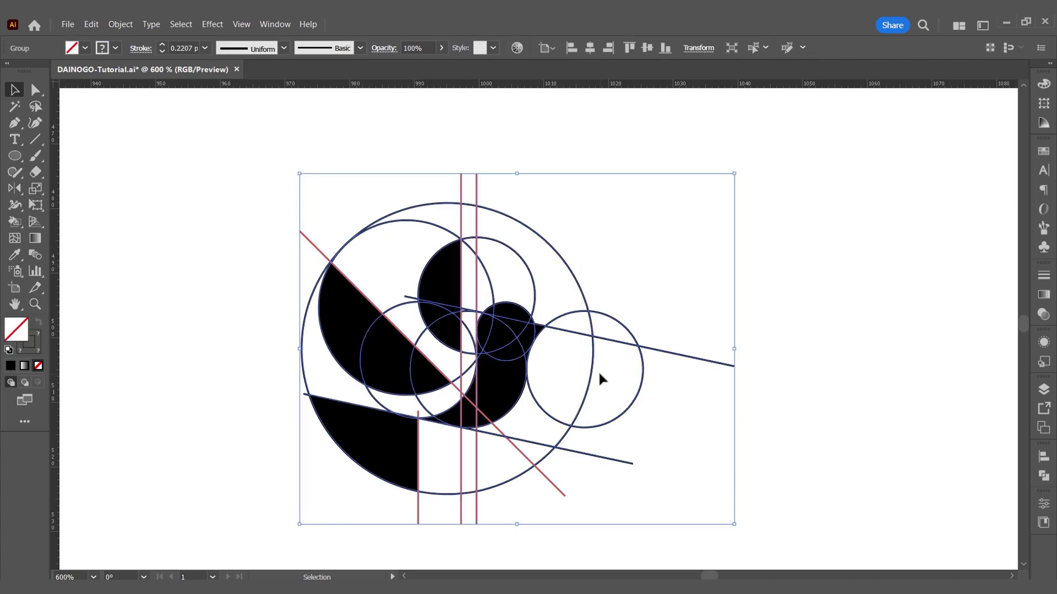
key("Delete")
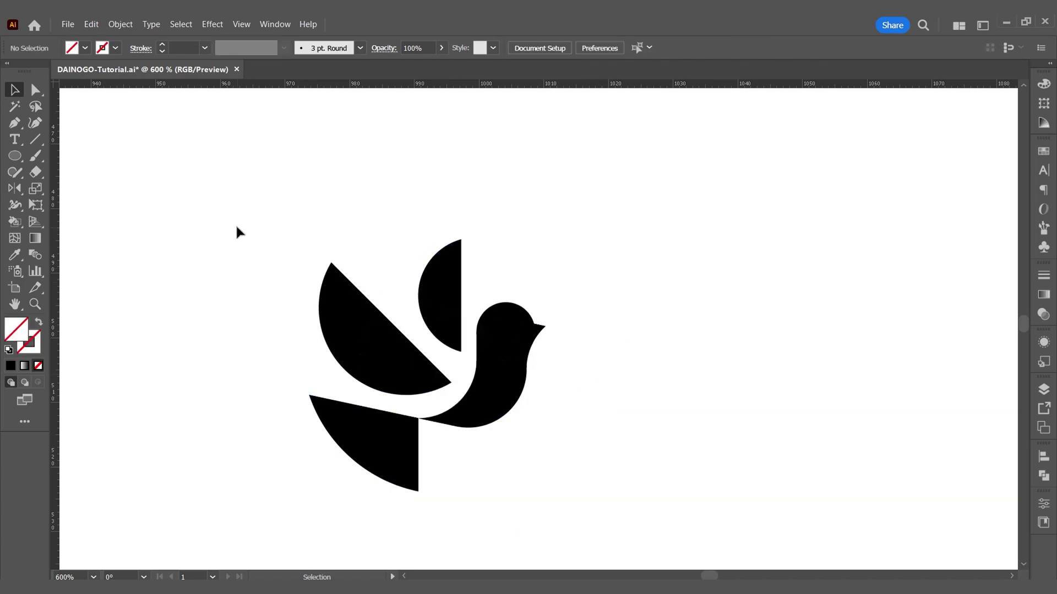
Unite all the black bird pieces with the Pathfinder
left_click_drag(242, 158, 598, 487)
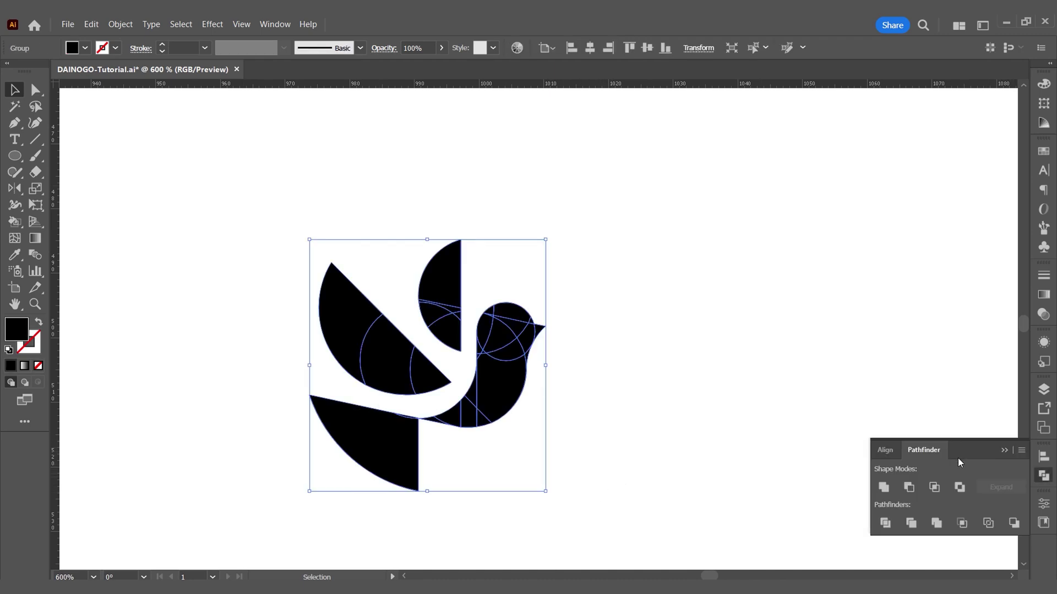
left_click(883, 487)
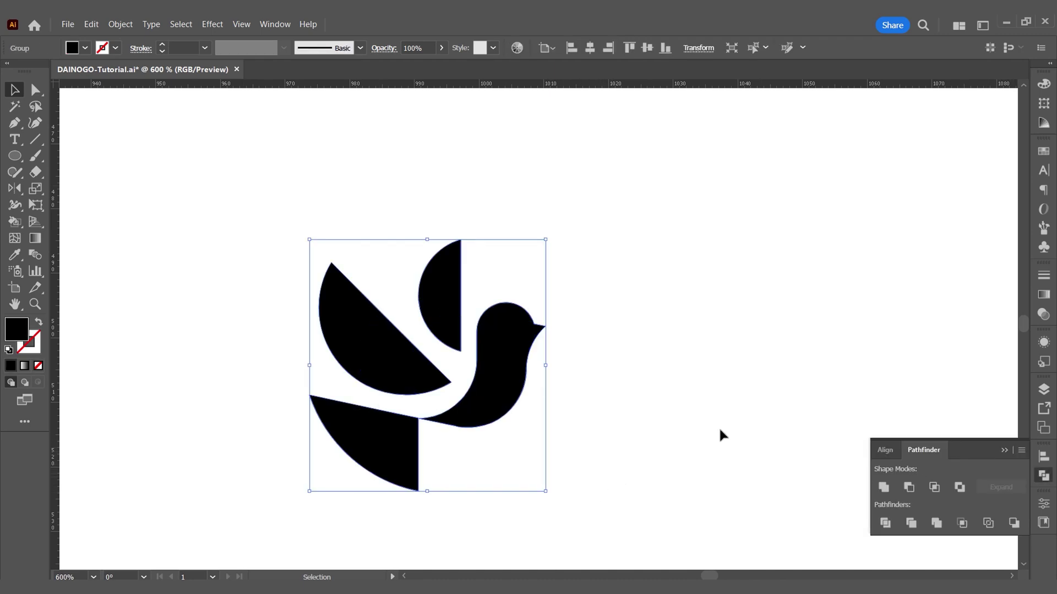
left_click(686, 414)
Move the united bird mark up and to the right on the artboard
left_click(477, 426)
left_click_drag(477, 426, 546, 358)
left_click(1003, 451)
left_click_drag(615, 424, 556, 361)
key("ctrl+z")
key("ctrl+z")
Fill the bird mark with light blue
scroll(553, 343, "down", 3)
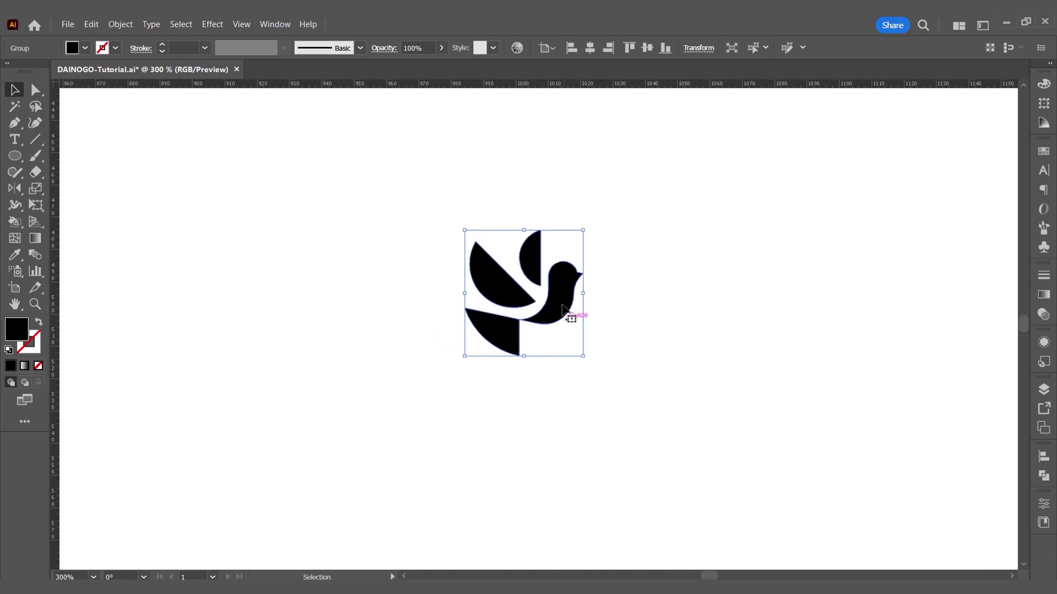
left_click(76, 49)
left_click(97, 82)
left_click(456, 183)
Place a copy of the bird directly on each side of the blue one and fill both copies with very light grey
left_click(565, 306)
left_click_drag(564, 306, 677, 300)
left_click(392, 286, "shift")
left_click(84, 48)
left_click(114, 111)
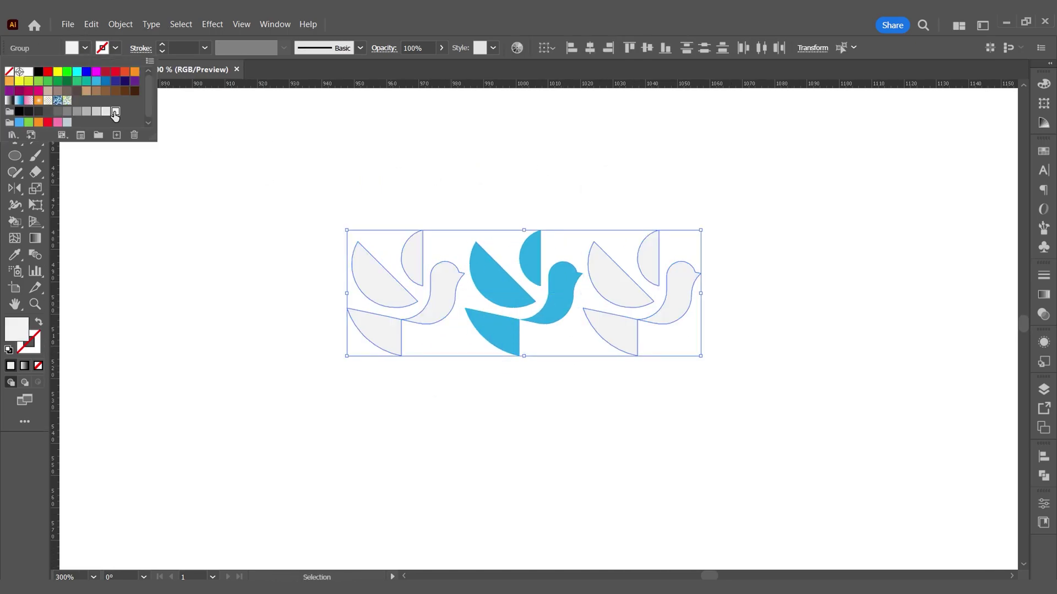
Add the point text "dainogo" beneath the row of birds
scroll(490, 165, "down", 2)
left_click(490, 166)
key("t")
left_click(502, 338)
type("dainogo")
Set the font of the "dainogo" text to Genos Medium
key("ctrl+a")
left_click(485, 48)
type("gen")
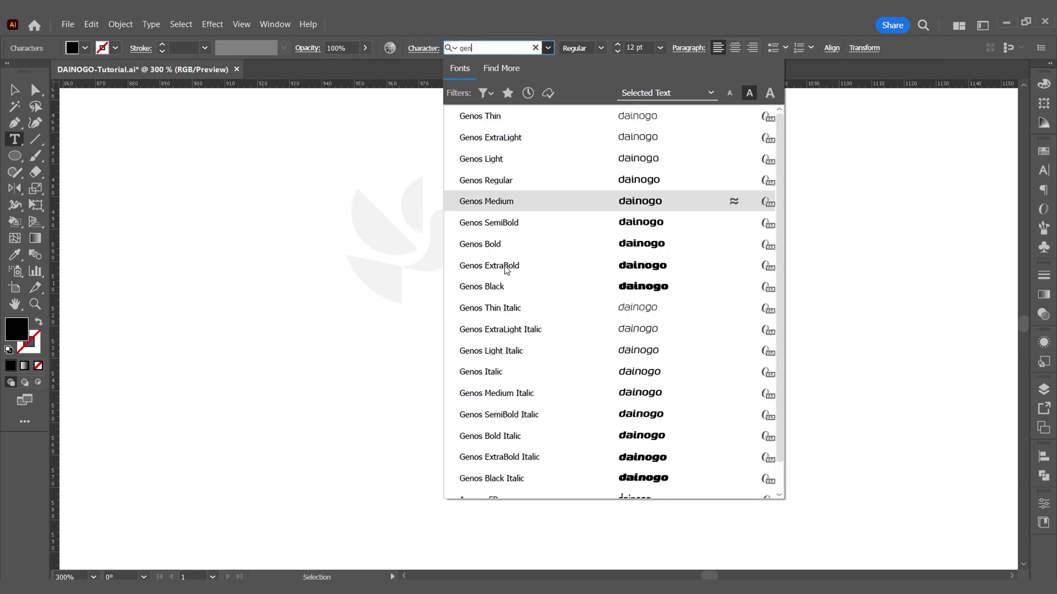
left_click(491, 187)
left_click(624, 47)
left_click(615, 123)
key("Escape")
Scale the "dainogo" text to span the full width of the three birds and convert it to outlines
left_click_drag(627, 349, 702, 370)
left_click_drag(429, 327, 349, 332)
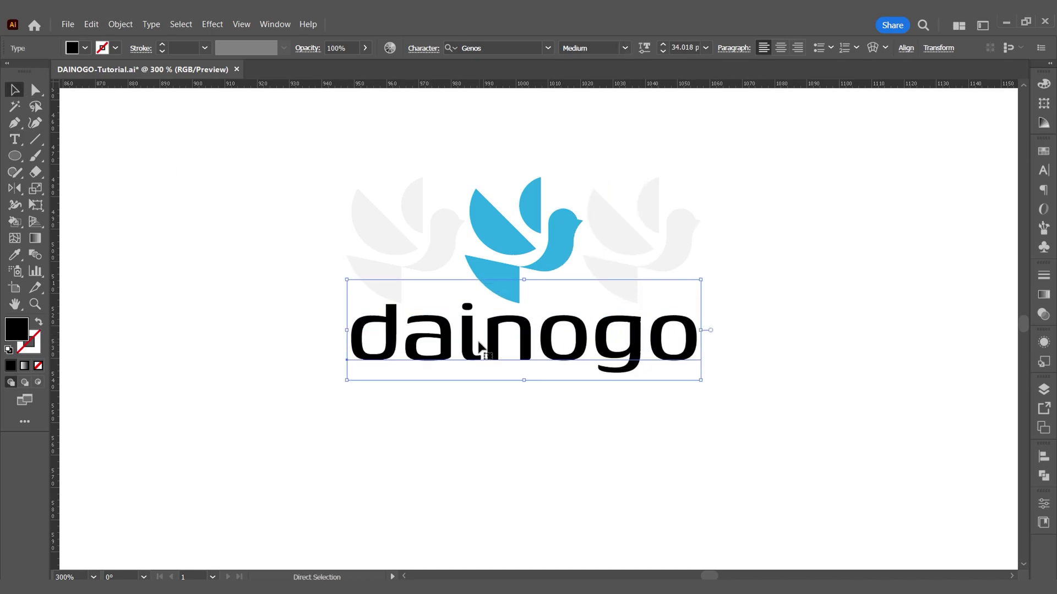
key("ctrl+shift+o")
left_click_drag(502, 337, 511, 345)
left_click_drag(698, 357, 702, 357)
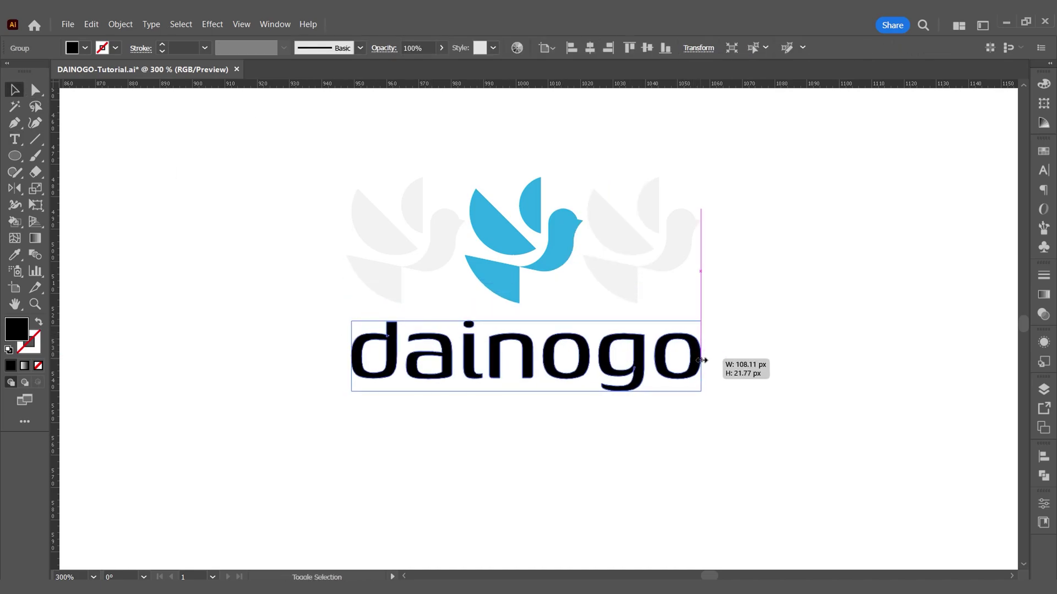
left_click_drag(351, 357, 346, 356)
Fill the "dainogo" wordmark with dark grey
left_click(72, 48)
left_click(50, 111)
left_click(40, 112)
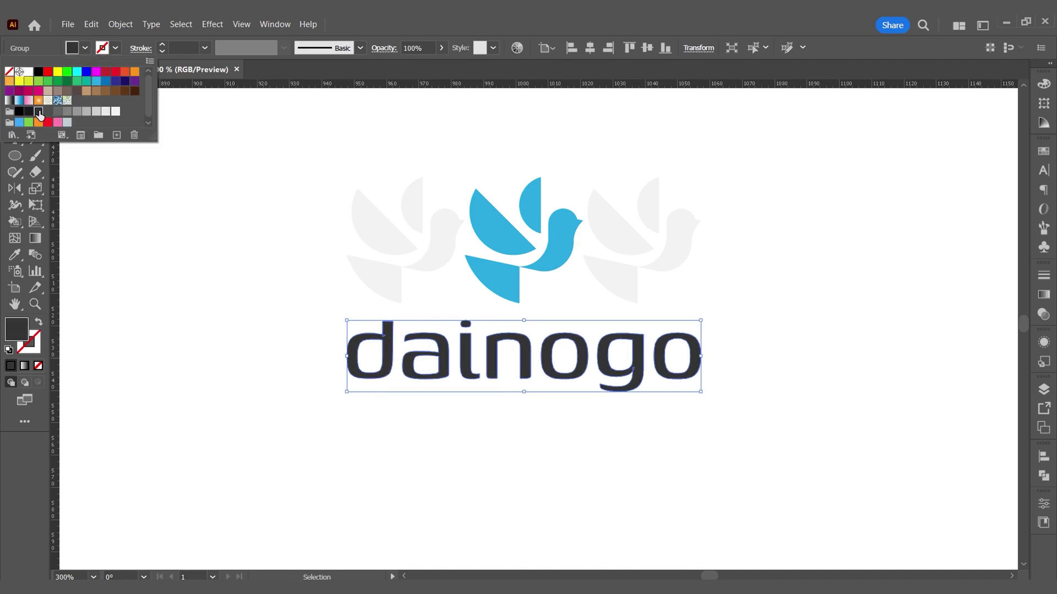
left_click(50, 111)
key("Escape")
Move the "dainogo" wordmark down to leave a wider gap beneath the birds
scroll(549, 355, "up", 2)
left_click_drag(550, 345, 548, 253)
left_click(546, 333, "shift")
left_click_drag(542, 307, 541, 345)
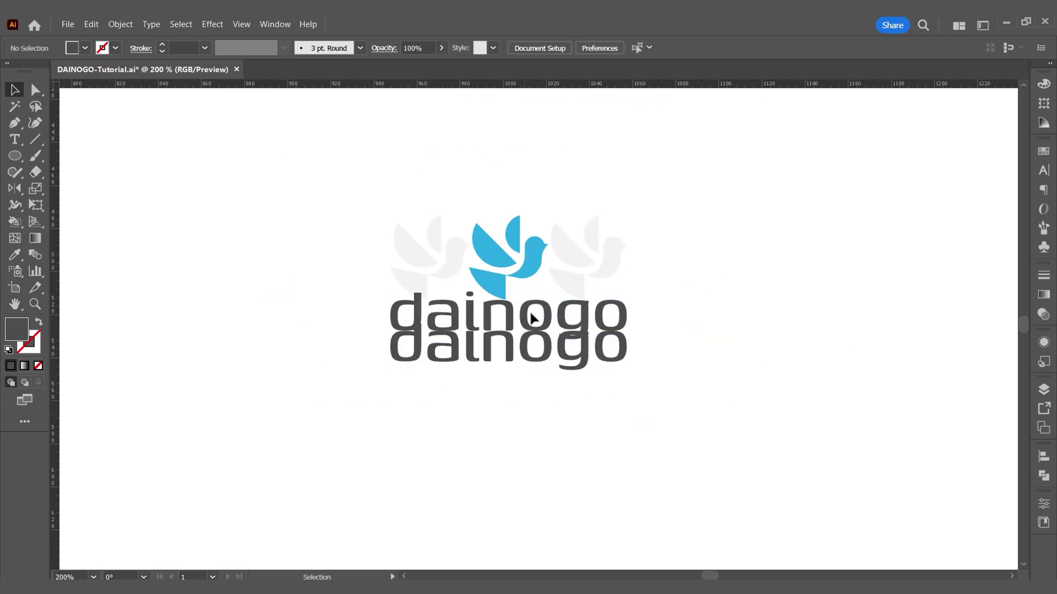
Add the text "MEDIA" below the wordmark and set its letter tracking to 400
left_click(502, 403)
type("MEDIA")
double_click(532, 399)
left_click(429, 50)
left_click(430, 132)
left_click(447, 350)
double_click(398, 131)
type("400")
key("Return")
key("Escape")
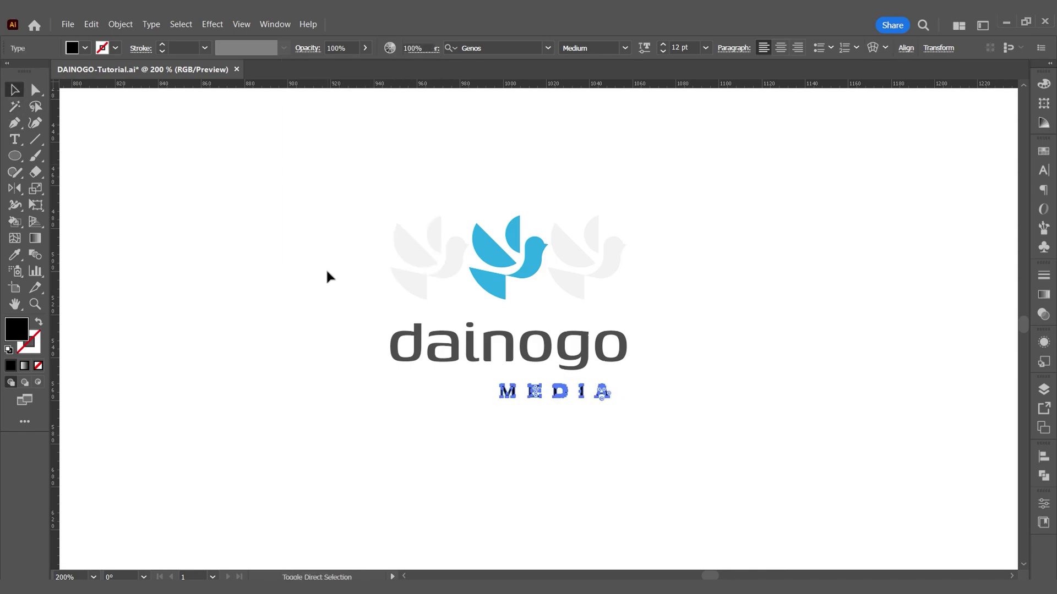
Convert the "MEDIA" text to outlines and fill it with light grey
key("ctrl+shift+o")
left_click(85, 48)
left_click(94, 114)
left_click(87, 113)
Position "MEDIA" centred beneath the "dainogo" wordmark, with a small gap below the letter g
left_click_drag(560, 391, 511, 361)
scroll(520, 396, "up", 2)
scroll(519, 360, "up", 2)
left_click(514, 398, "shift")
key("ctrl+s")
scroll(506, 347, "down", 2)
scroll(503, 347, "down", 1)
left_click(590, 361)
left_click(556, 340)
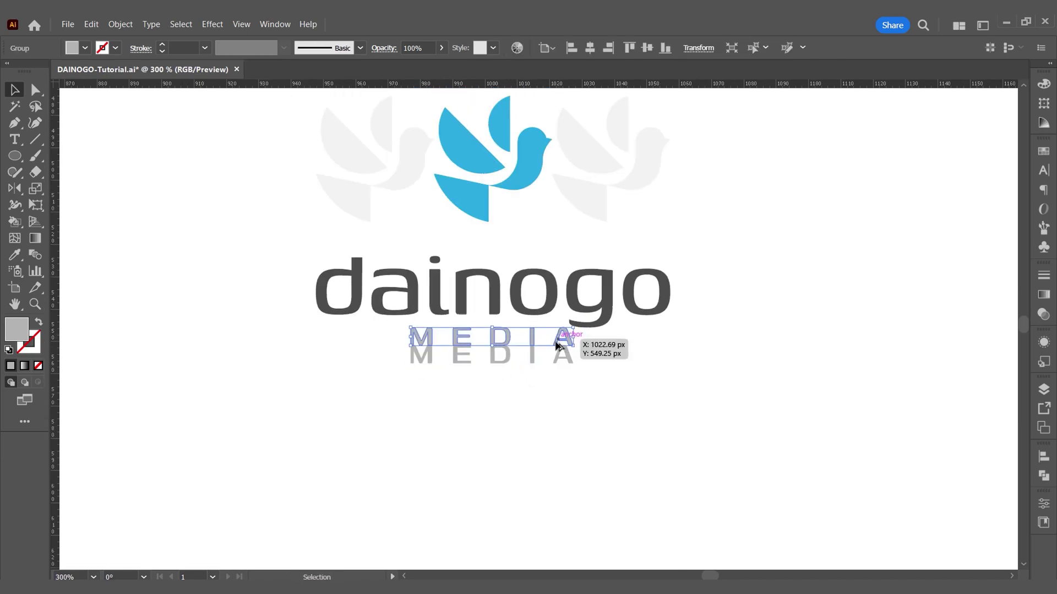
scroll(557, 344, "down", 1)
scroll(600, 367, "up", 1)
key("Delete")
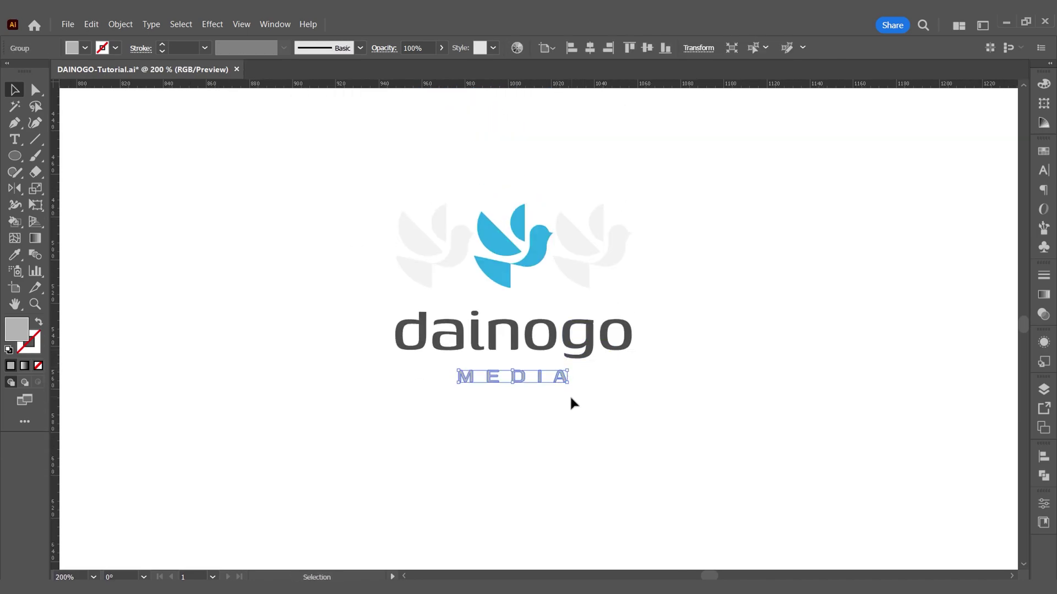
scroll(493, 408, "down", 1)
left_click(495, 308)
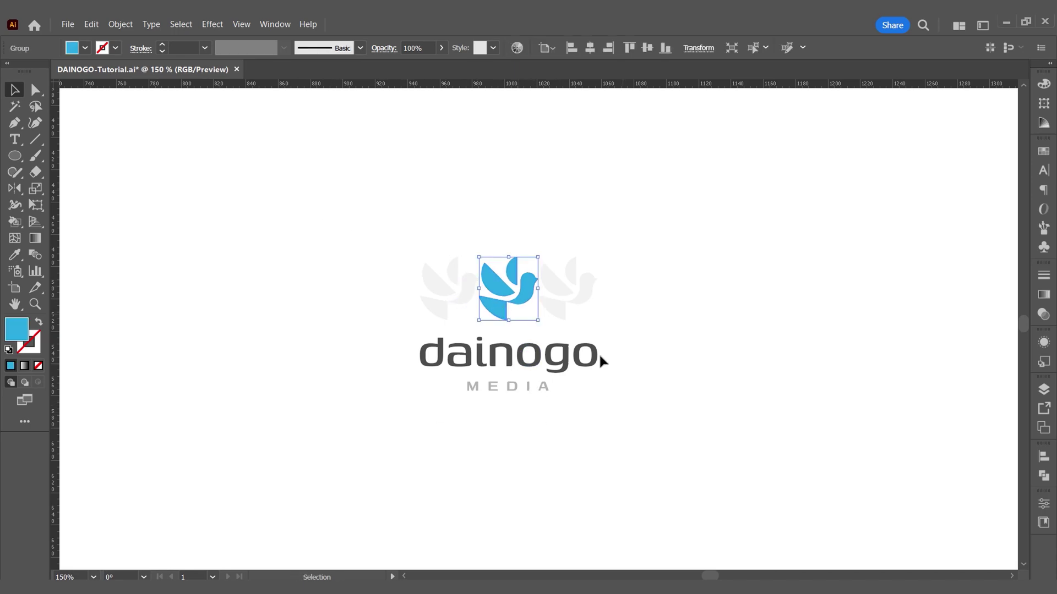
left_click(524, 367)
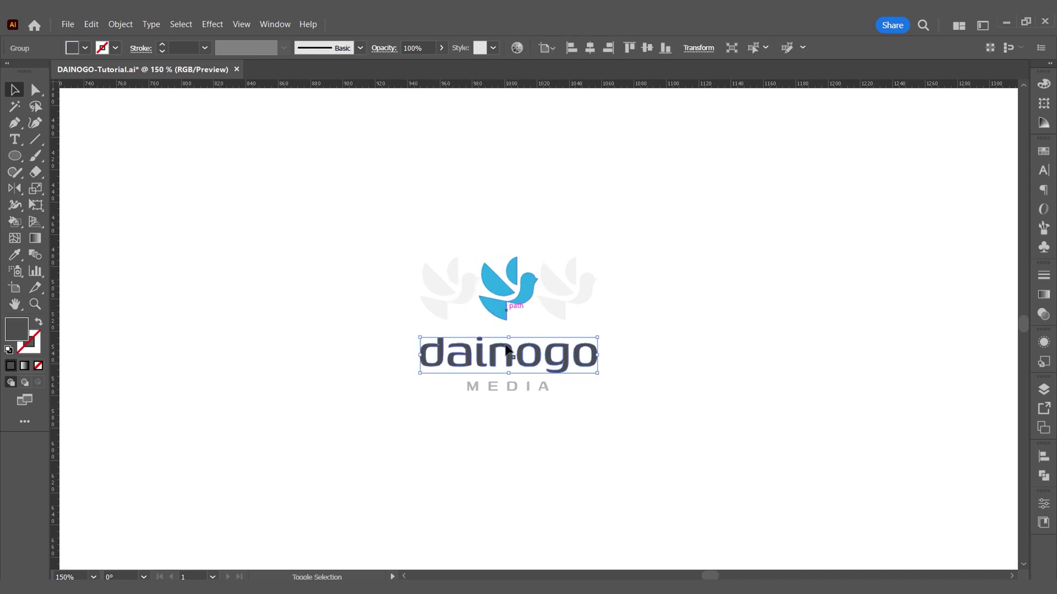
left_click(505, 307, "shift")
left_click(511, 386, "shift")
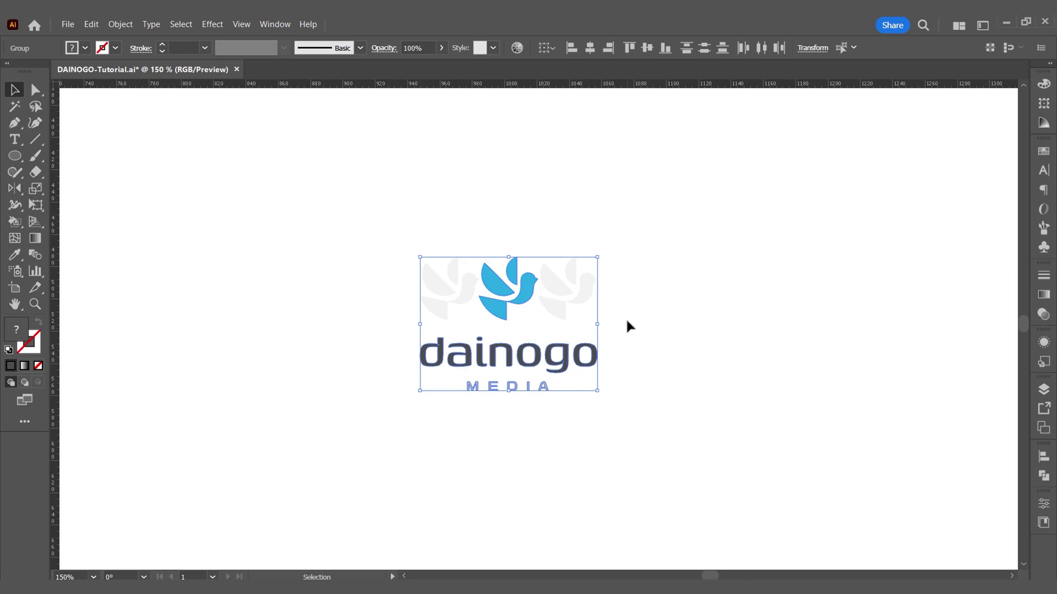
Delete the two light grey bird copies on either side of the blue bird
left_click_drag(561, 210, 560, 210)
key("Delete")
left_click_drag(405, 199, 460, 322)
key("Delete")
left_click(508, 370)
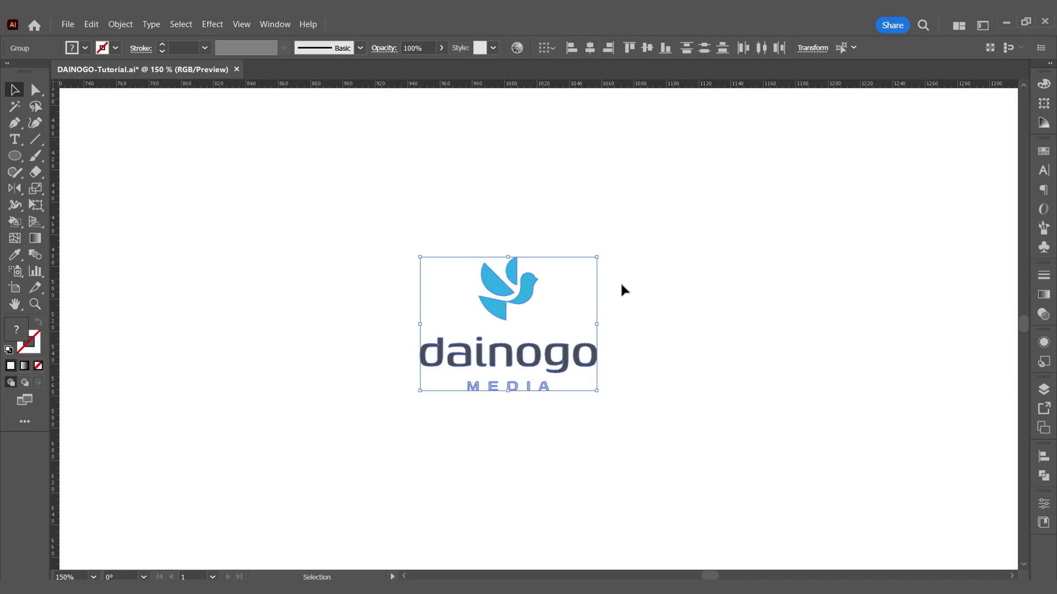
left_click(615, 307)
key("alt")
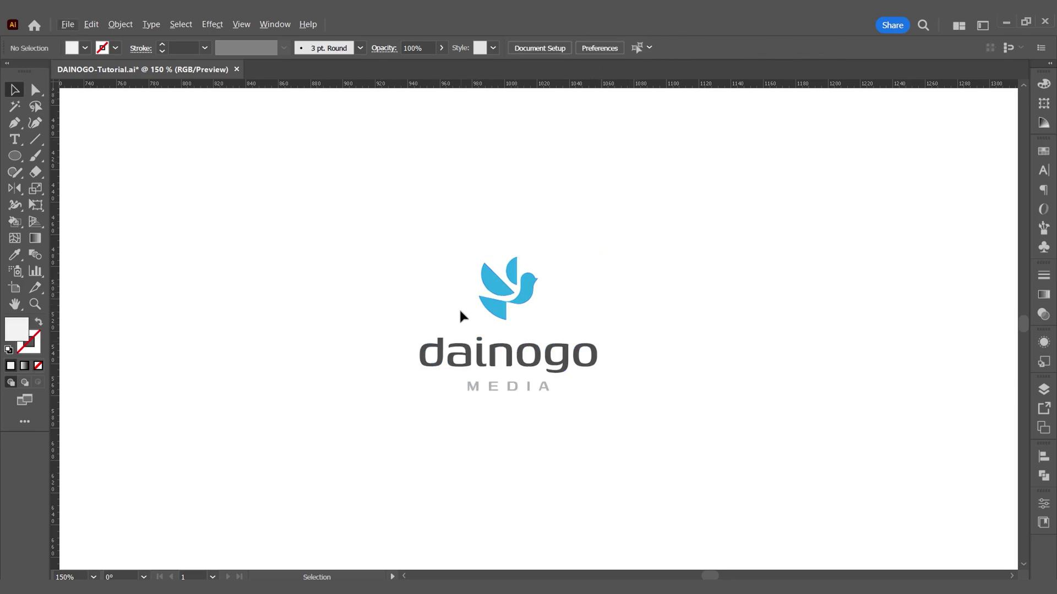